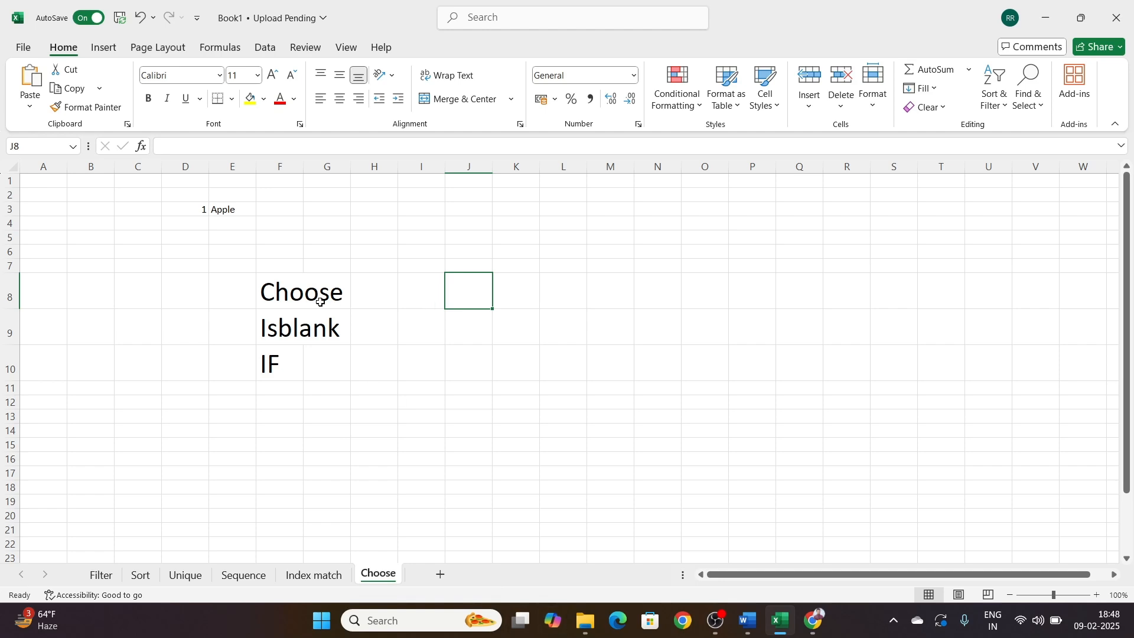
Step: Enter the fruit names Apple, Banana and Guava one below another in cells K8 to K10
left_click_drag(291, 297, 288, 359)
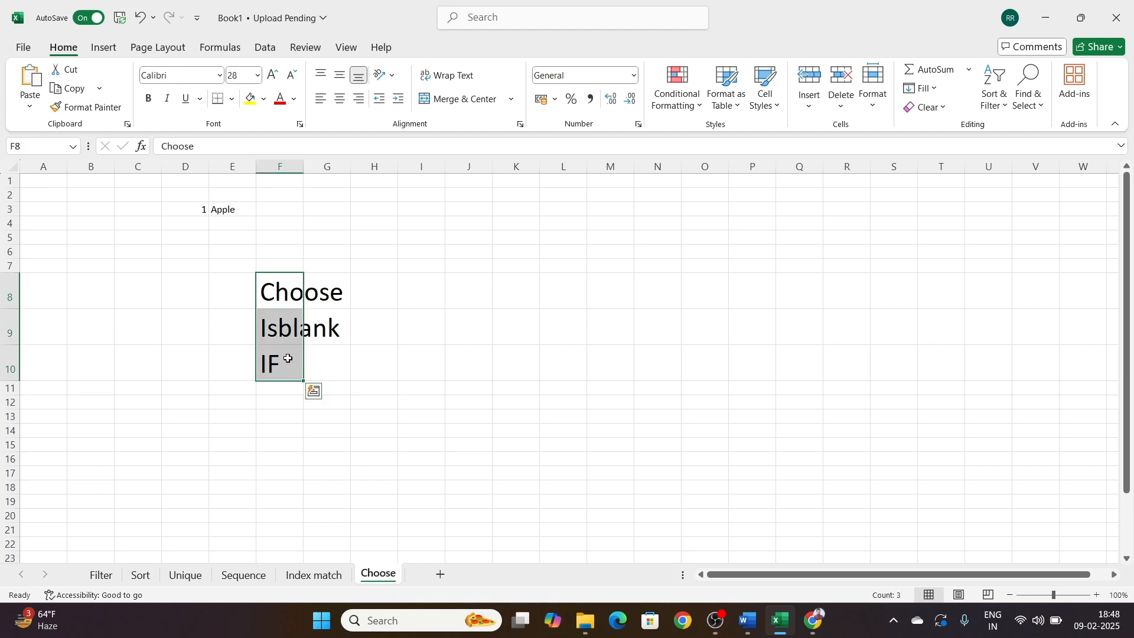
left_click(467, 299)
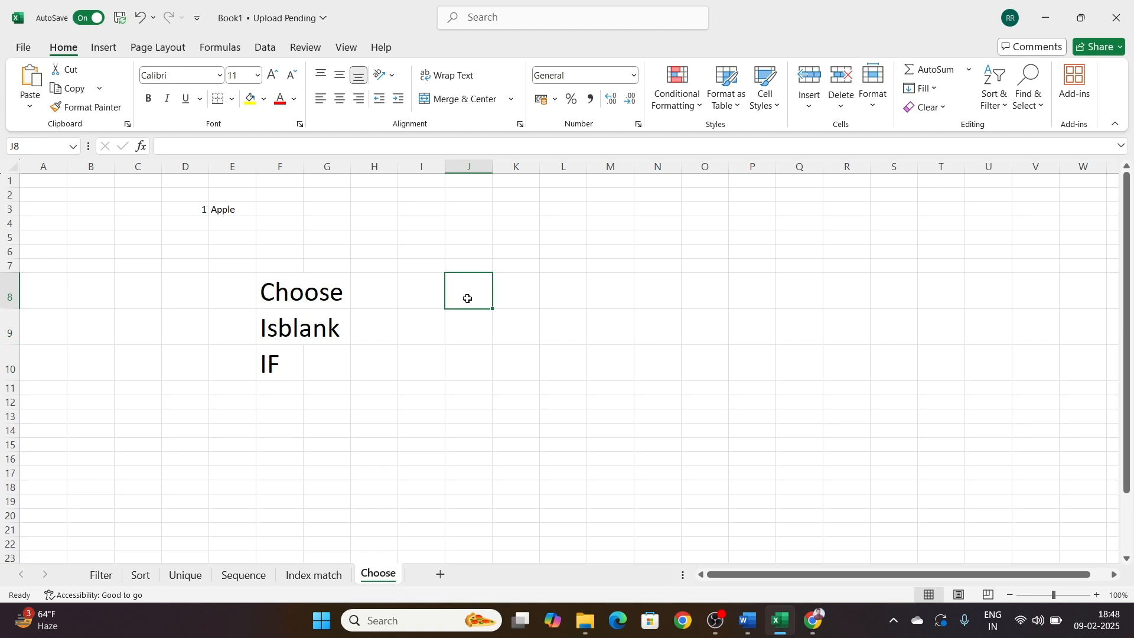
key("Right")
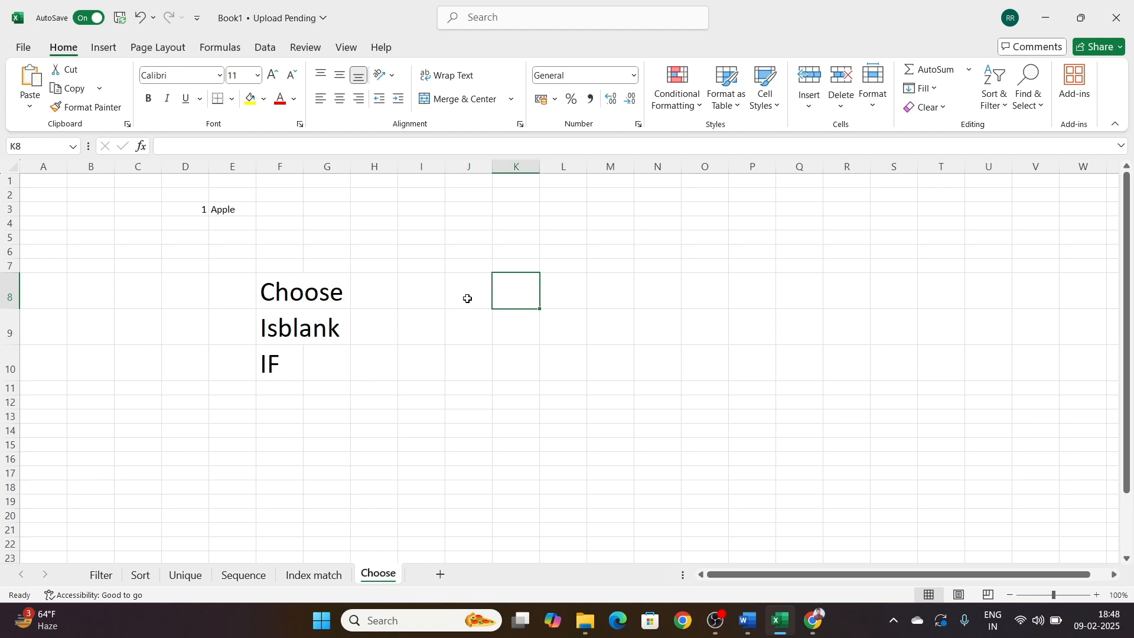
type("A")
key("BackSpace")
type("Apple")
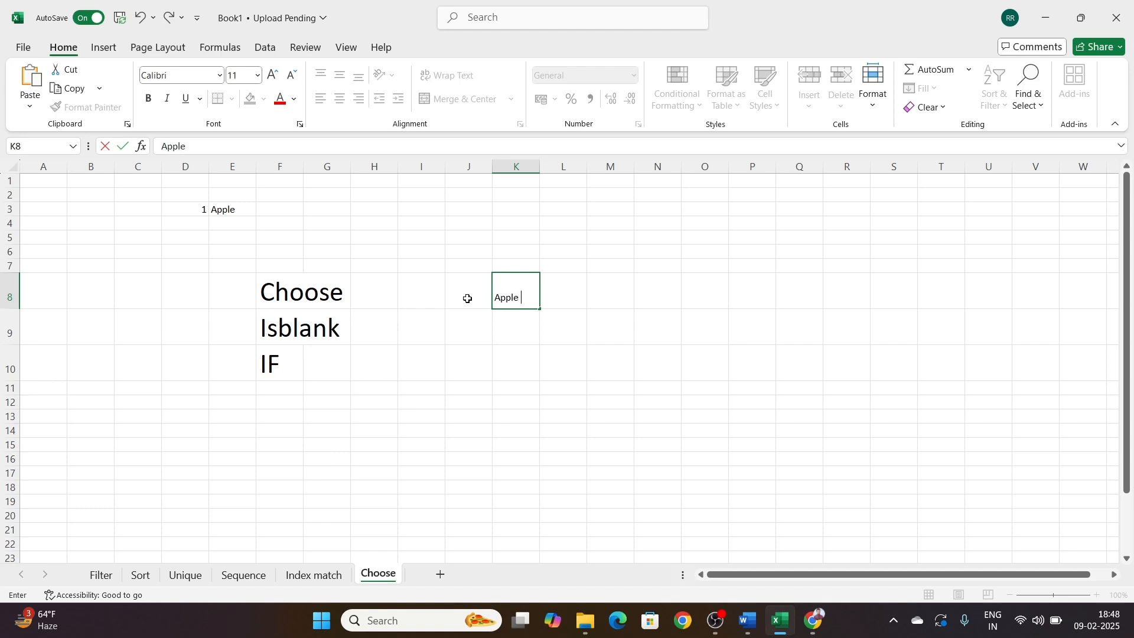
key("Return")
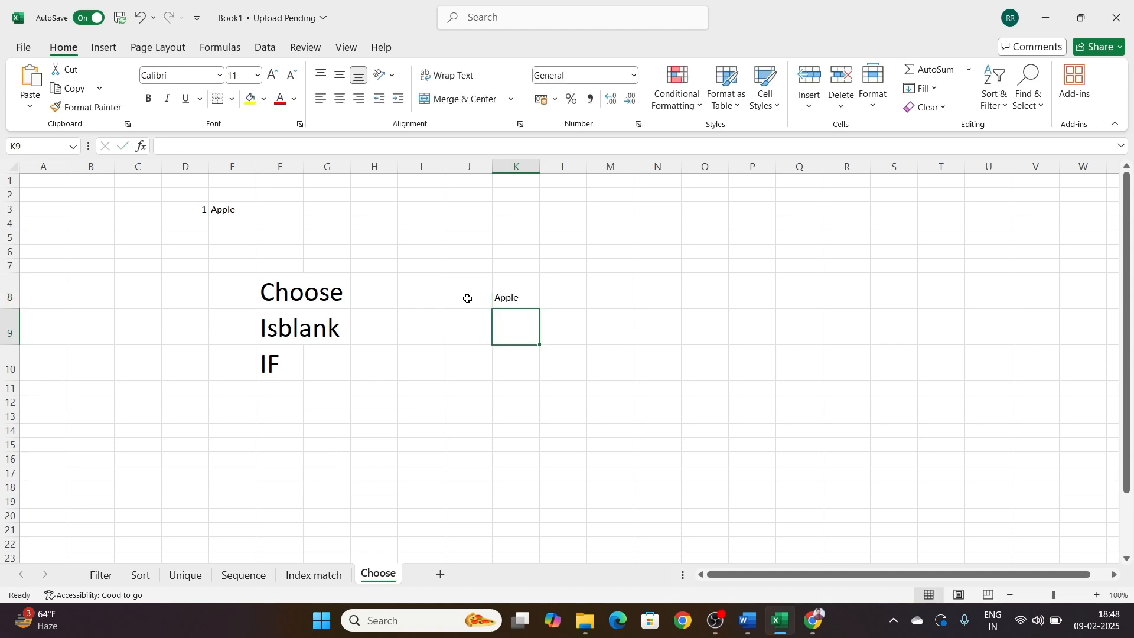
type("Banana")
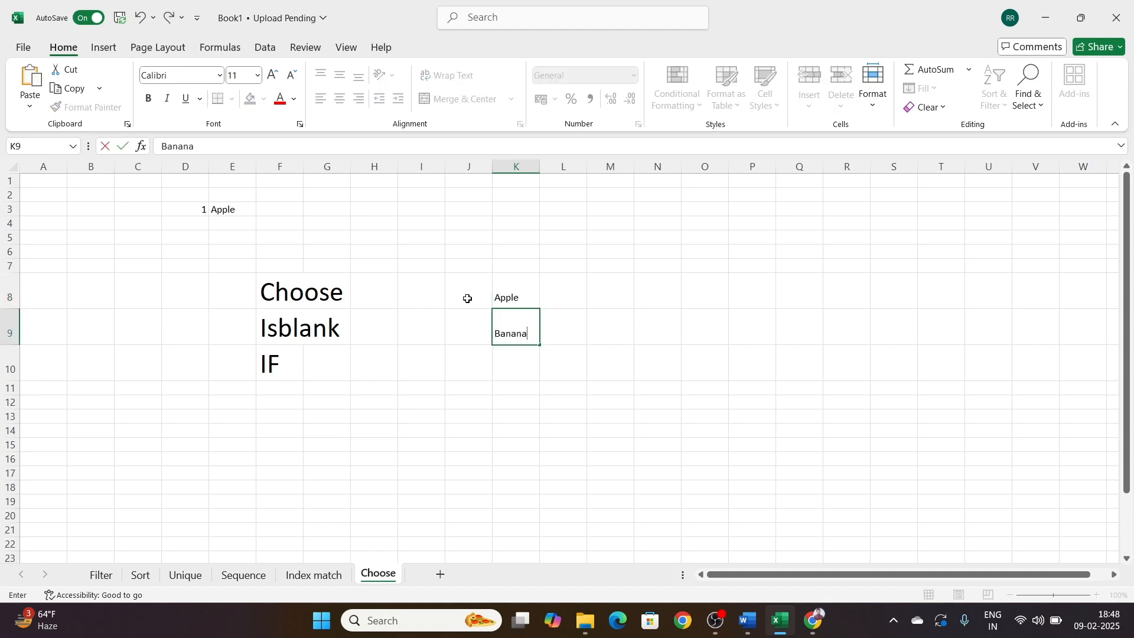
key("Return")
type("Guave")
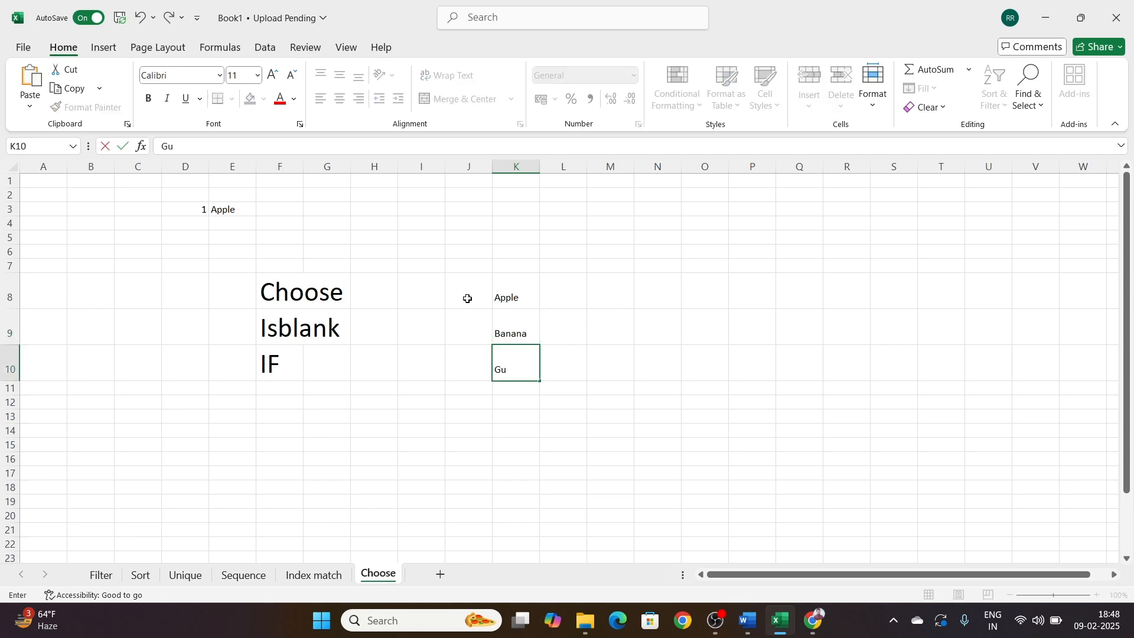
key("Return")
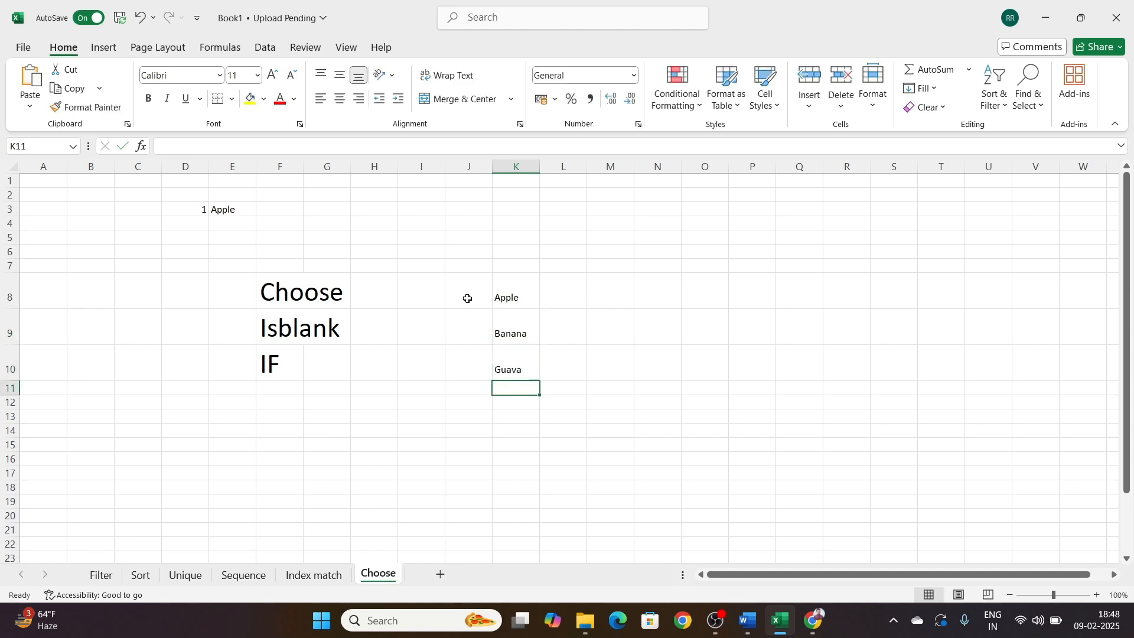
Step: Enter a CHOOSE formula in N8 with M8 as the index number and an empty text string as the first value
key("Up")
key("Up")
key("Up")
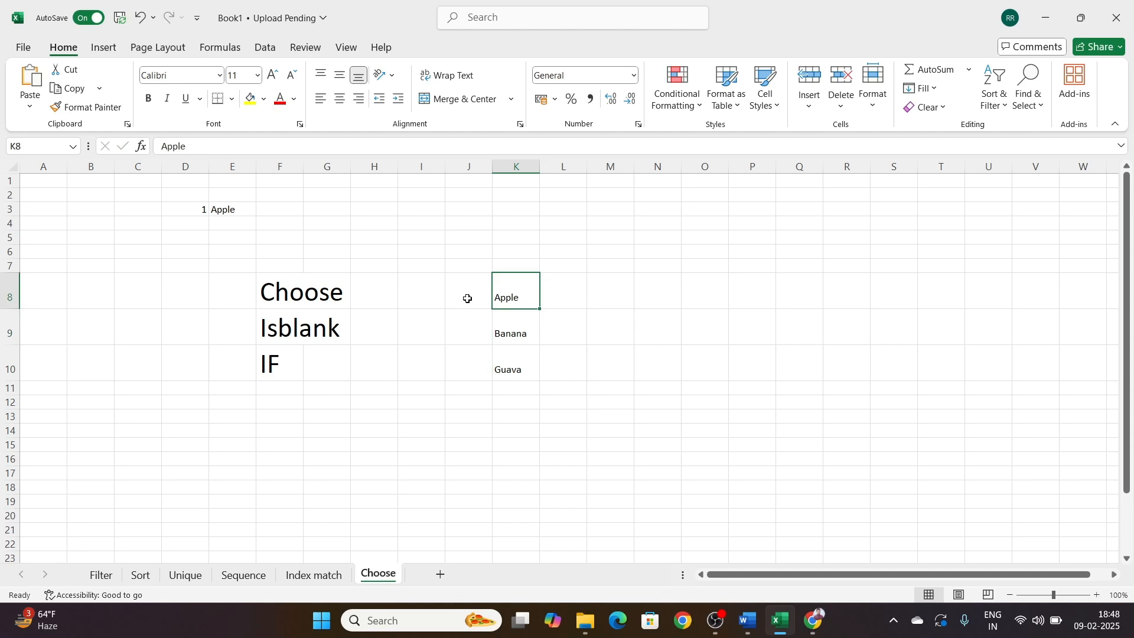
key("Right")
key("Right")
key("Right")
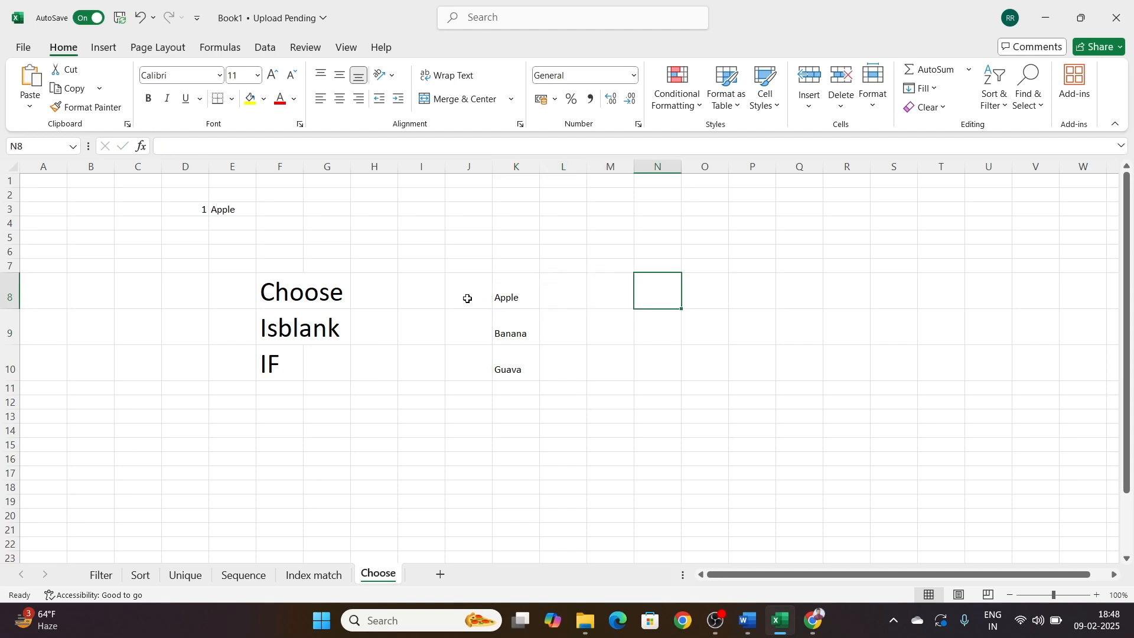
type("=chose")
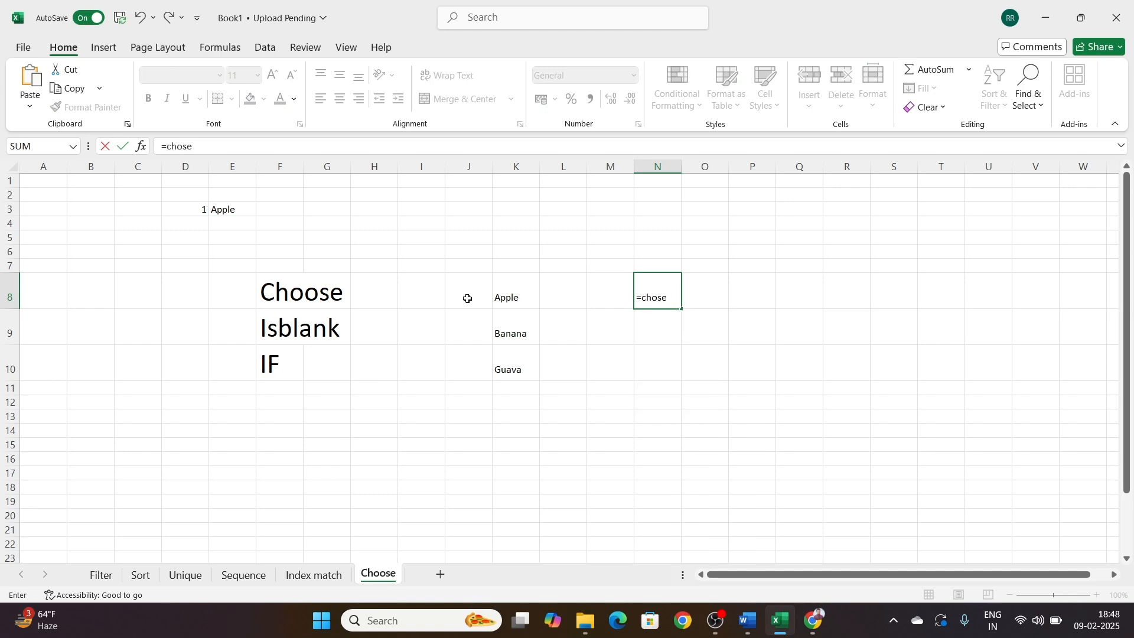
key("BackSpace")
key("BackSpace")
key("Tab")
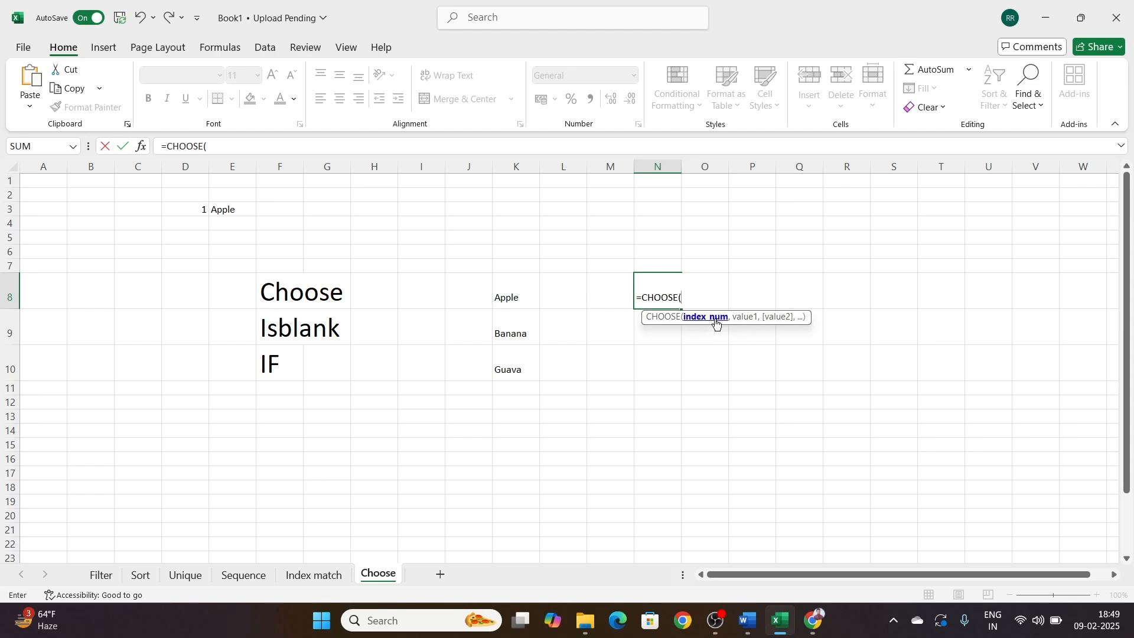
left_click(610, 298)
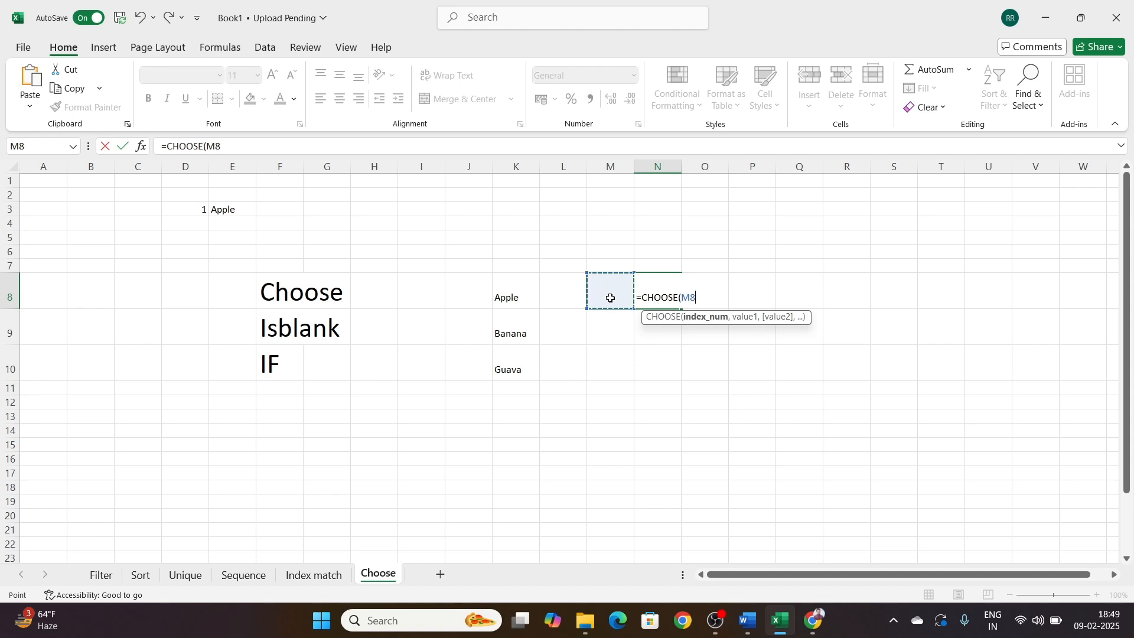
type(",")
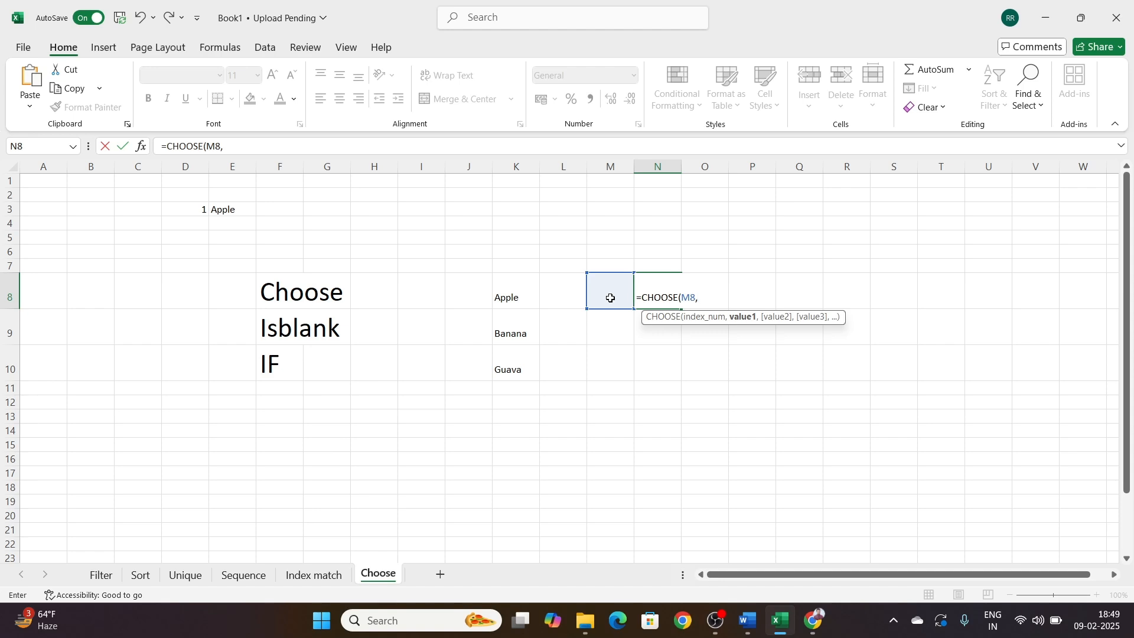
type("\"")
left_click(611, 298)
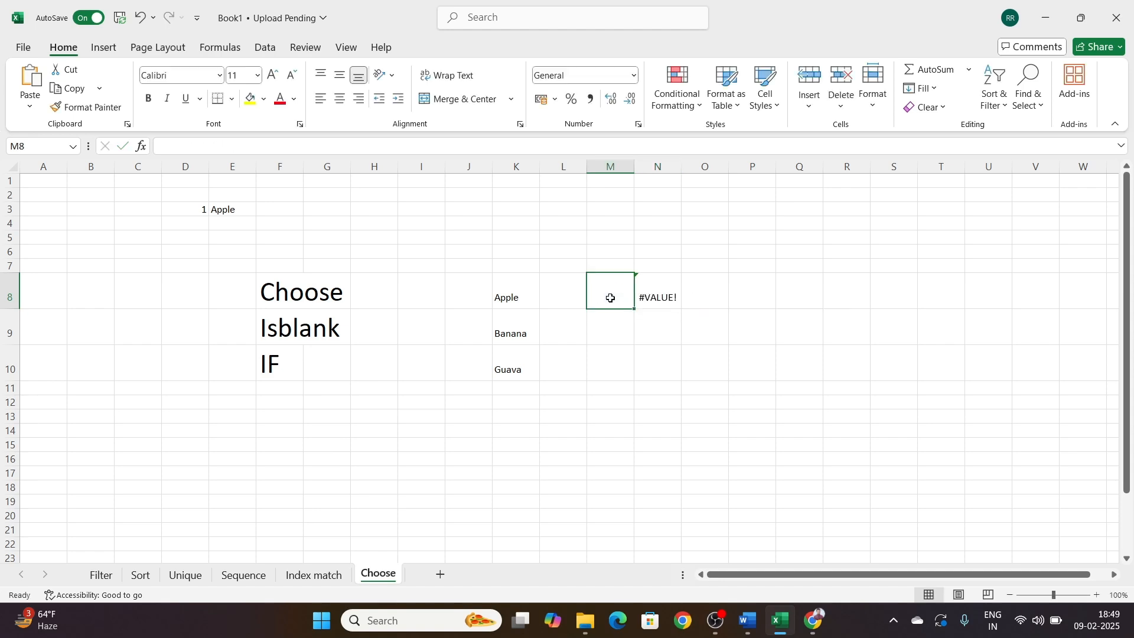
Step: Fill in "Apple" as the first value of the CHOOSE formula in N8
key("Right")
key("F2")
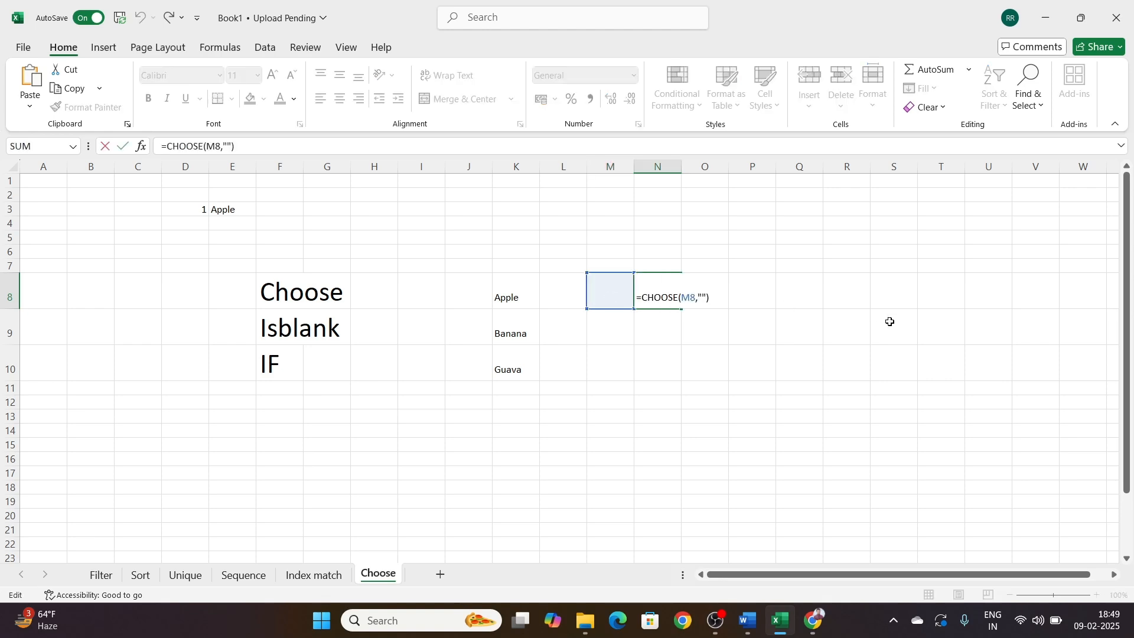
key("Left")
key("Left")
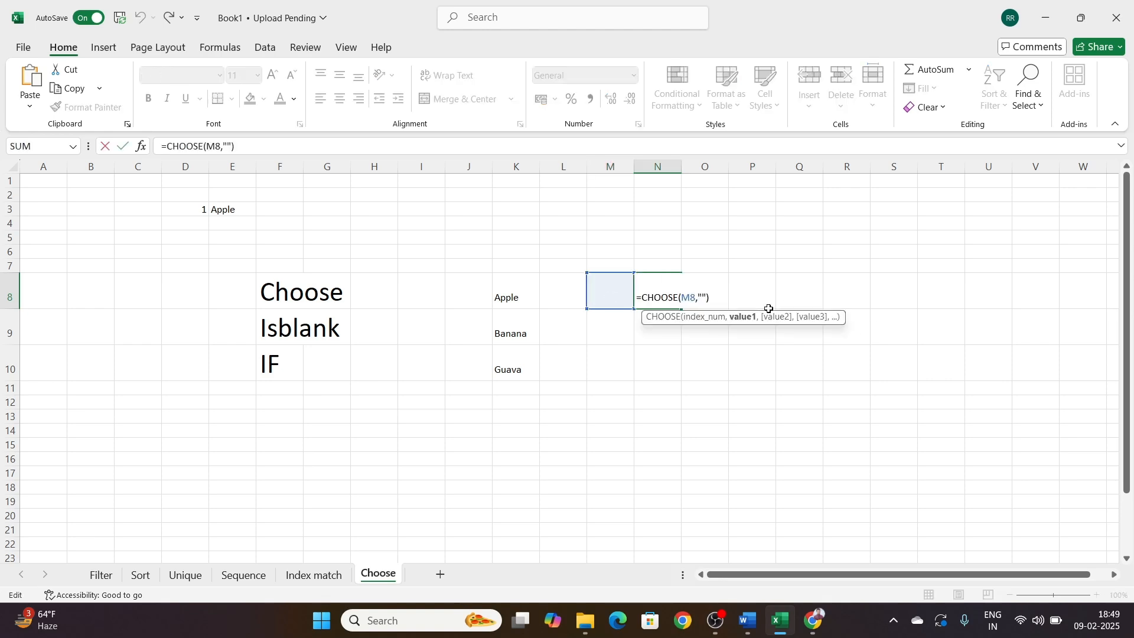
type("Apple")
key("Right")
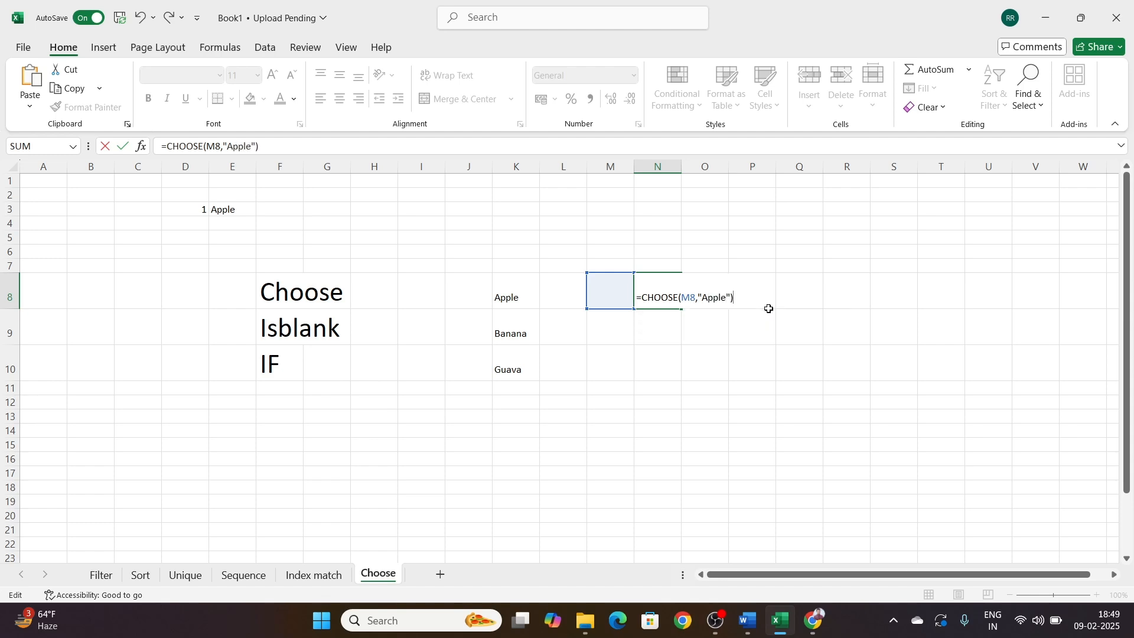
Step: Add "Banana" and "Guava" as the second and third values of the CHOOSE formula in N8
key("Left")
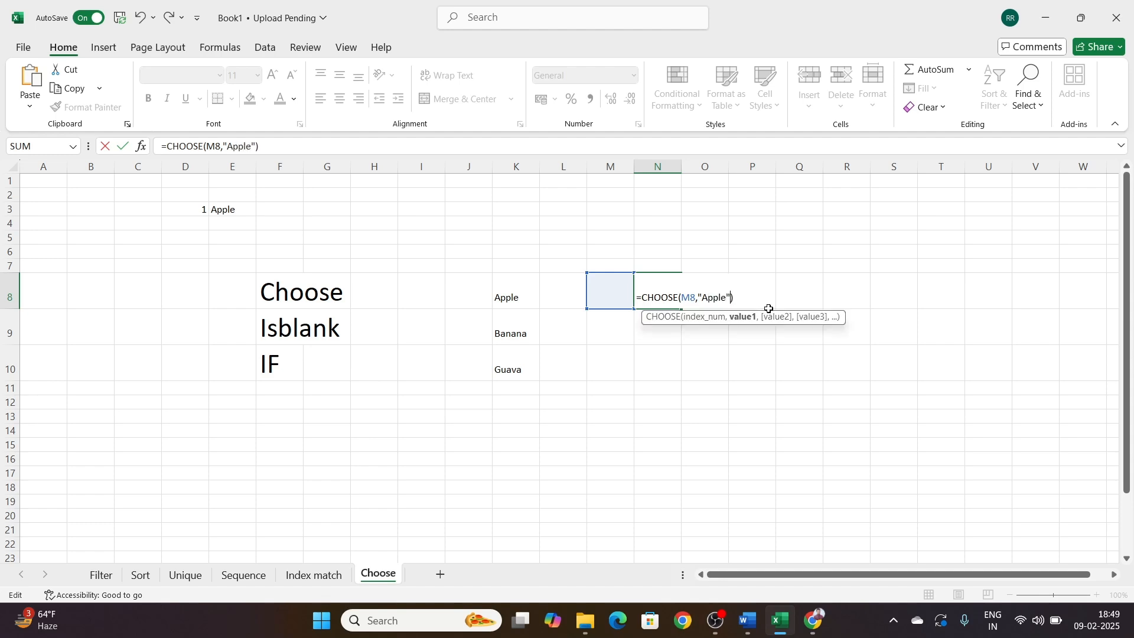
type(",")
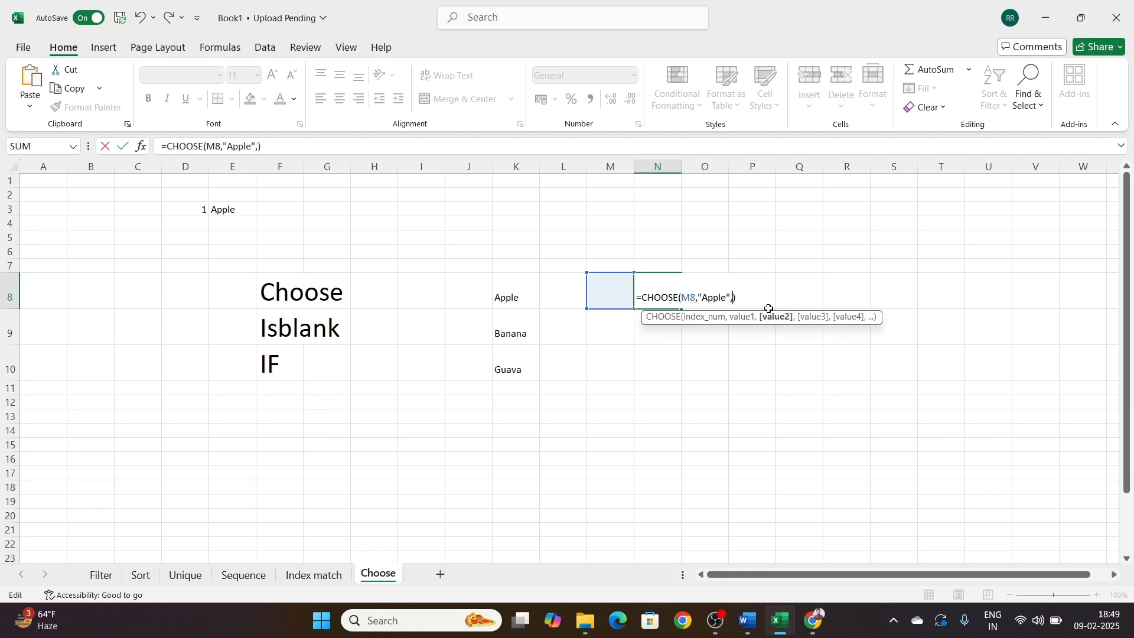
type("\"\"Banana,")
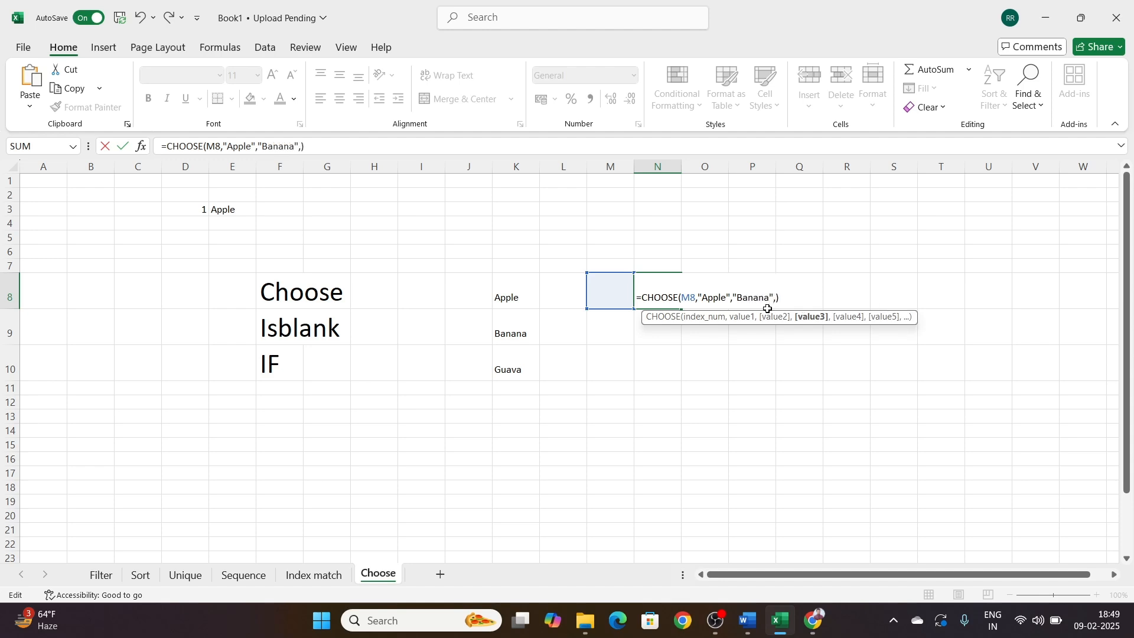
type("\"\"Guava")
key("Return")
key("Up")
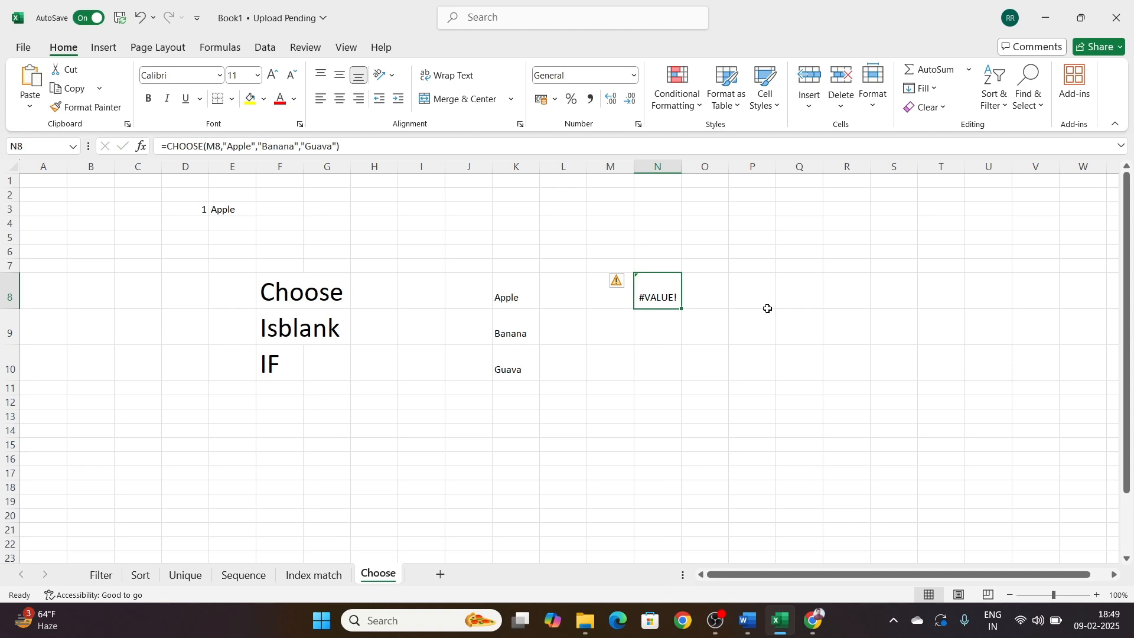
Step: Test the CHOOSE formula by entering 1, 2 and 3 in turn in index cell M8
key("Left")
type("1")
key("Return")
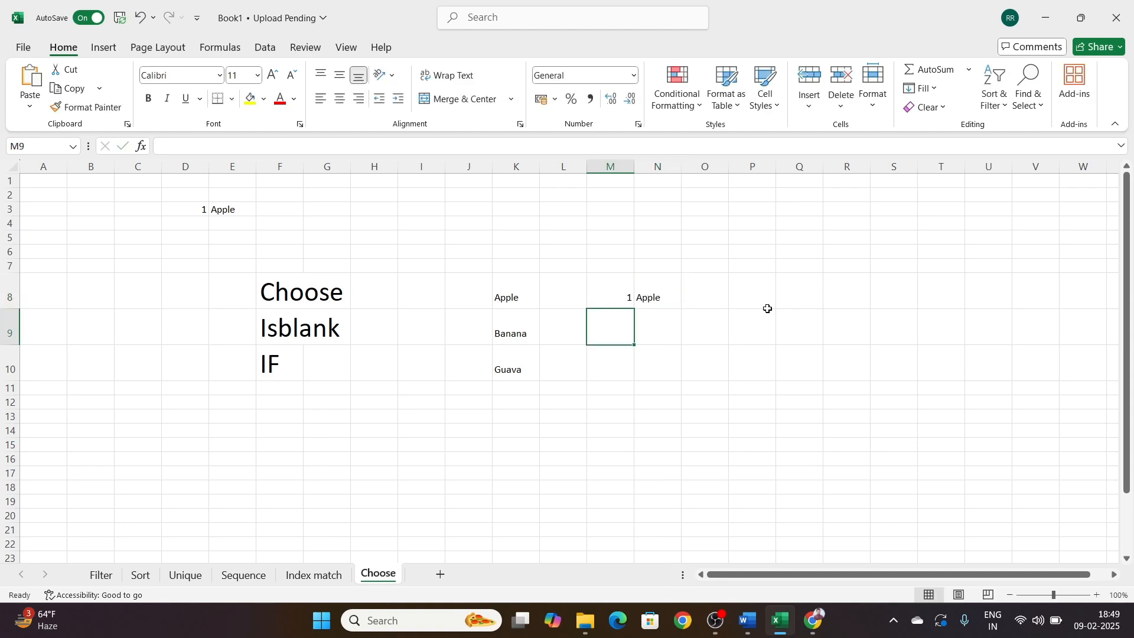
key("Up")
type("2")
key("Return")
key("Up")
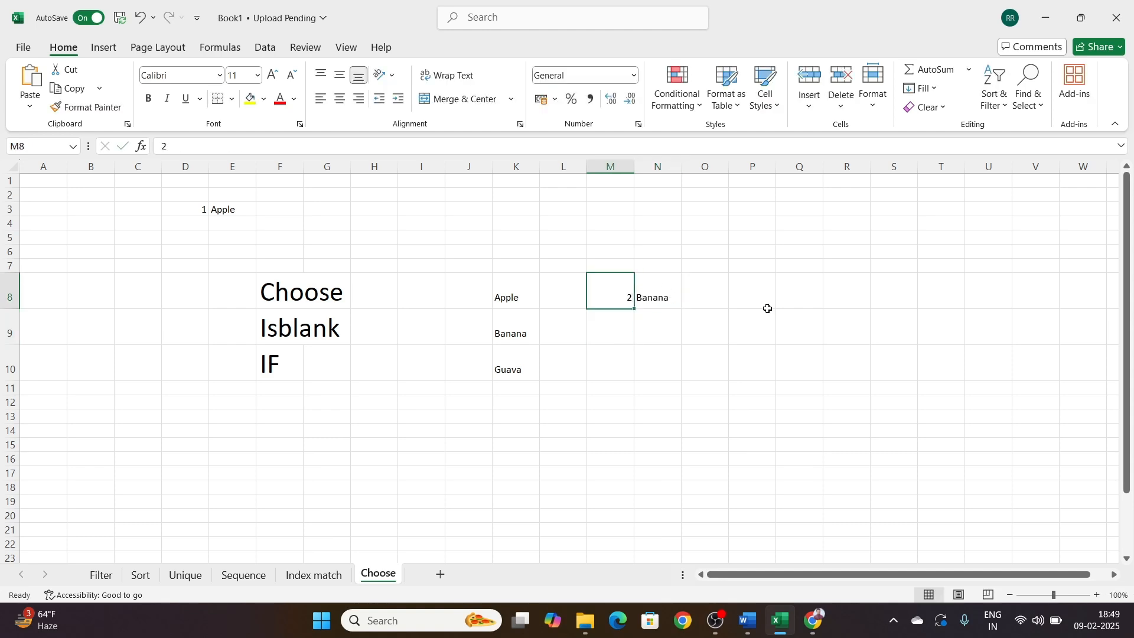
type("3")
key("Return")
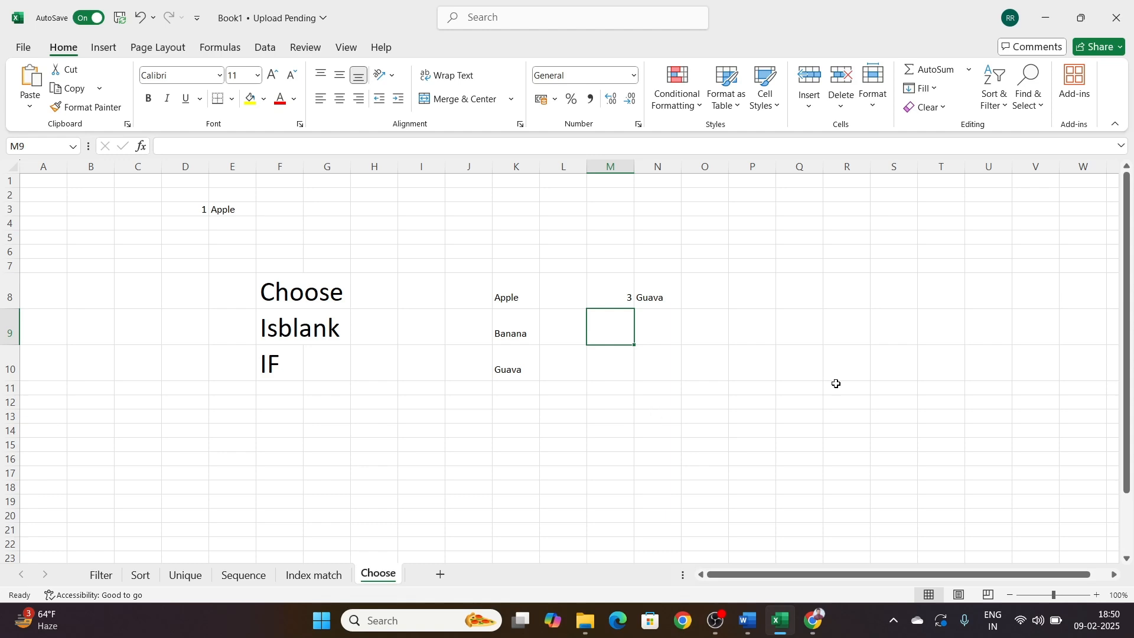
Step: Enter the formula =ISBLANK(O8) in cell P8 to check whether the neighbouring cell is empty
key("Right")
key("Right")
key("Right")
key("Left")
key("Right")
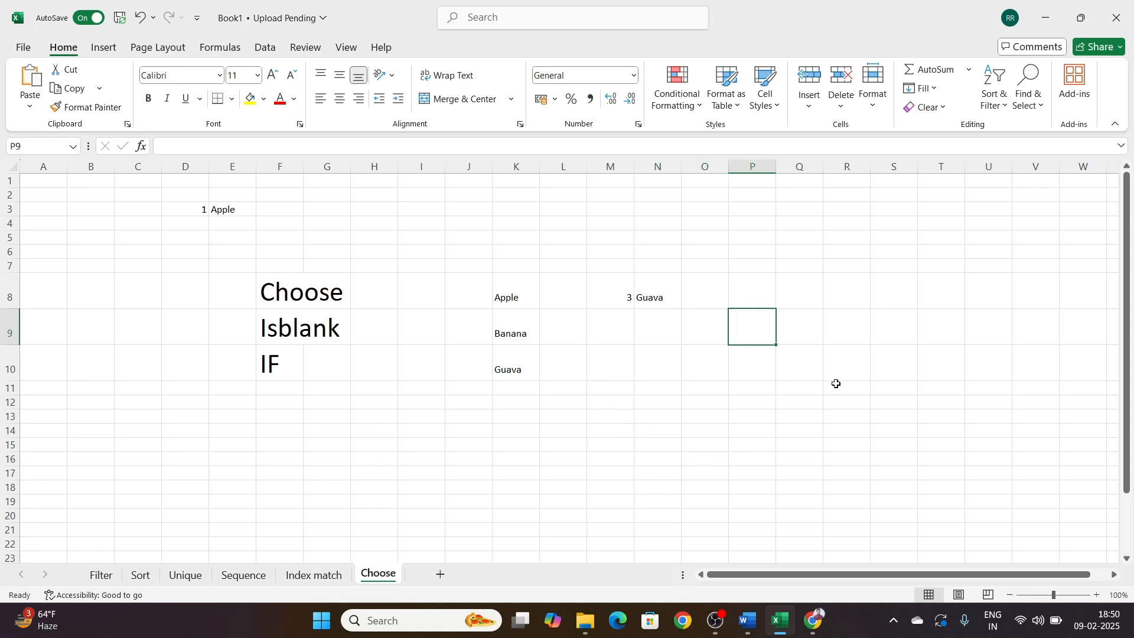
key("Right")
key("Right")
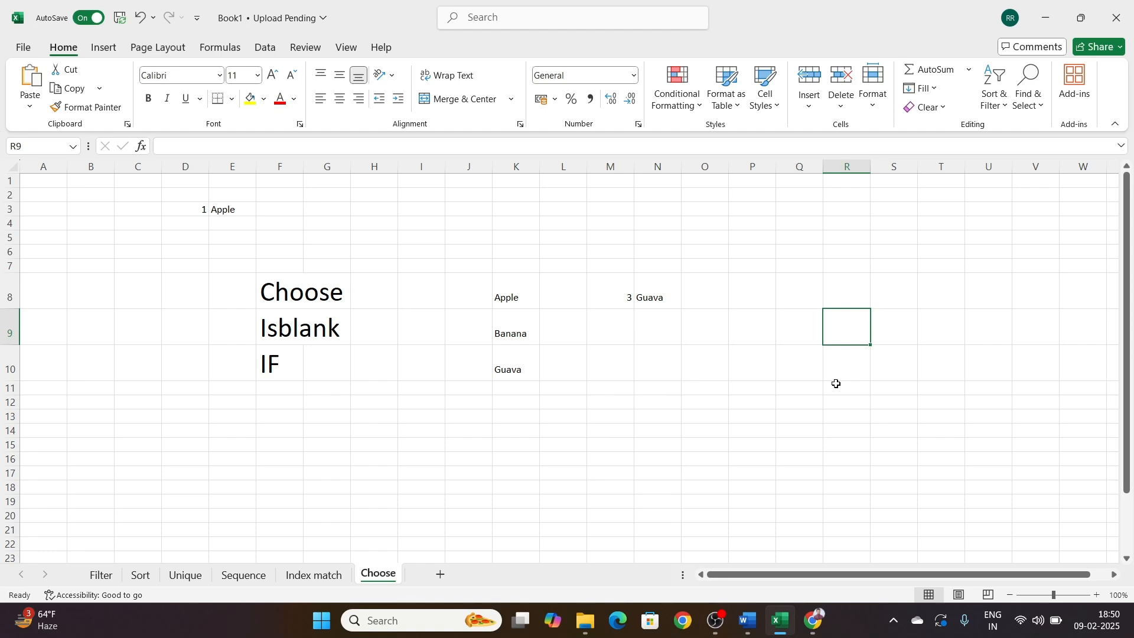
key("Up")
key("Left")
key("Left")
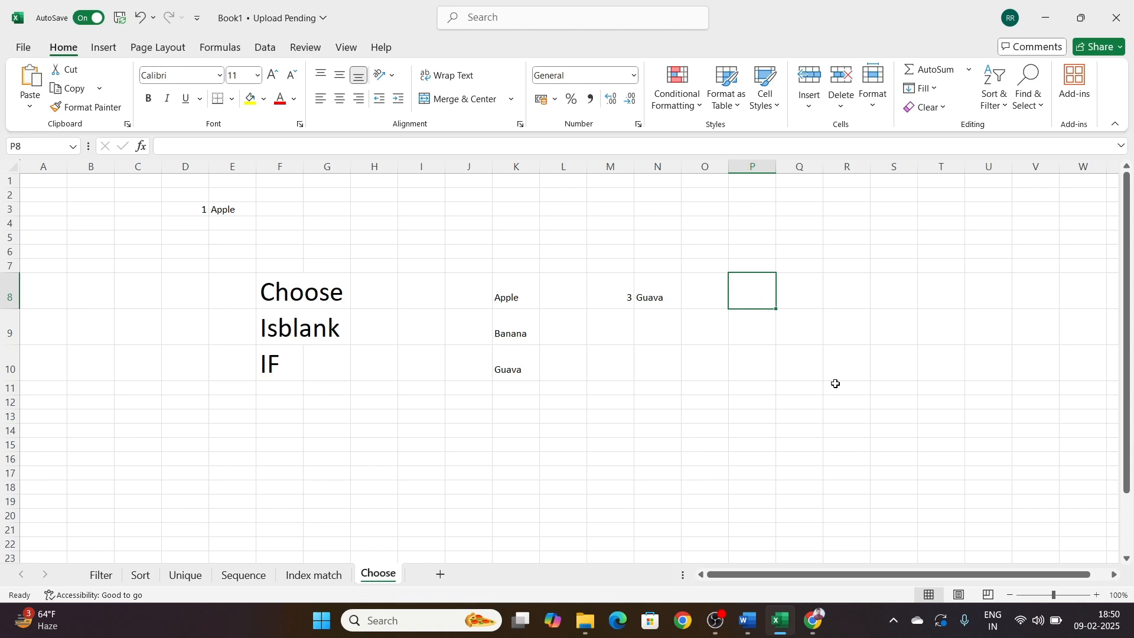
type("=is")
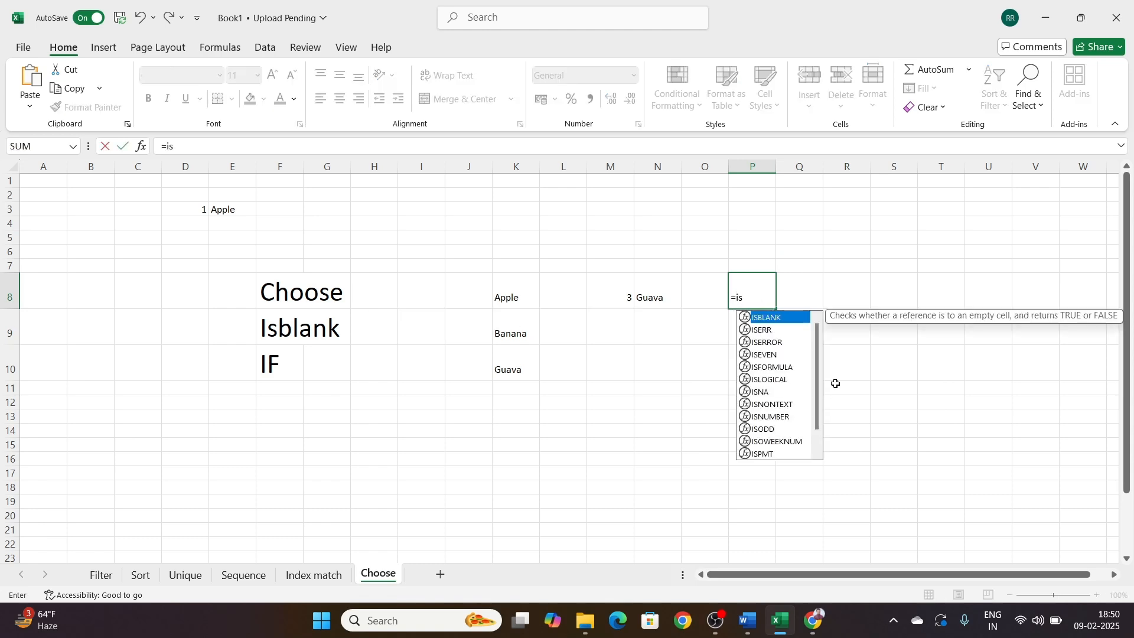
key("Tab")
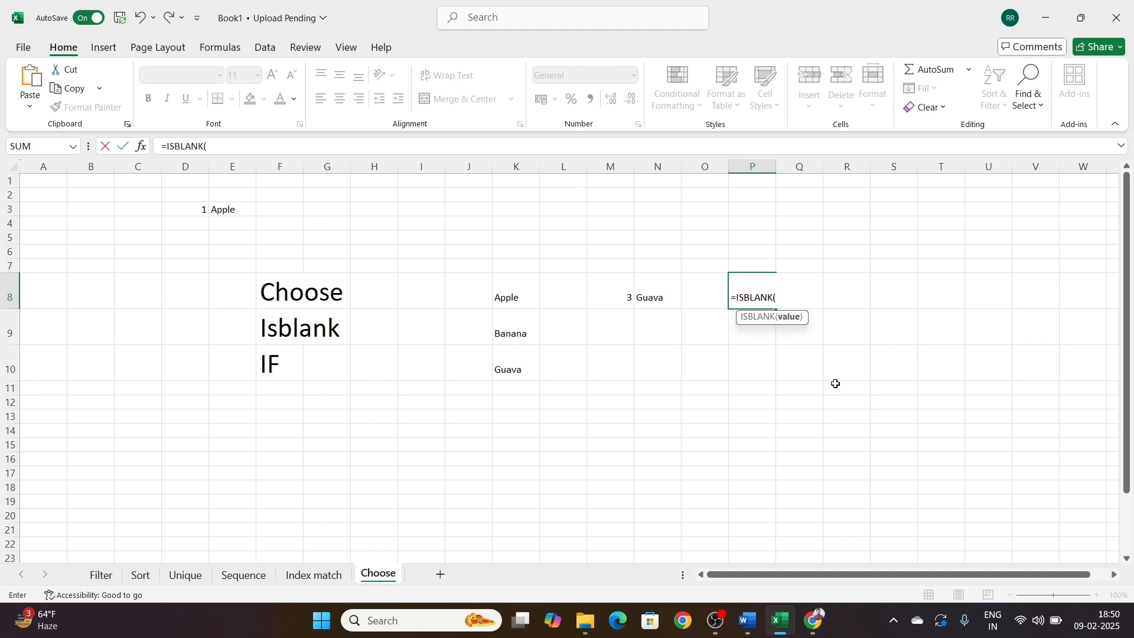
left_click(712, 287)
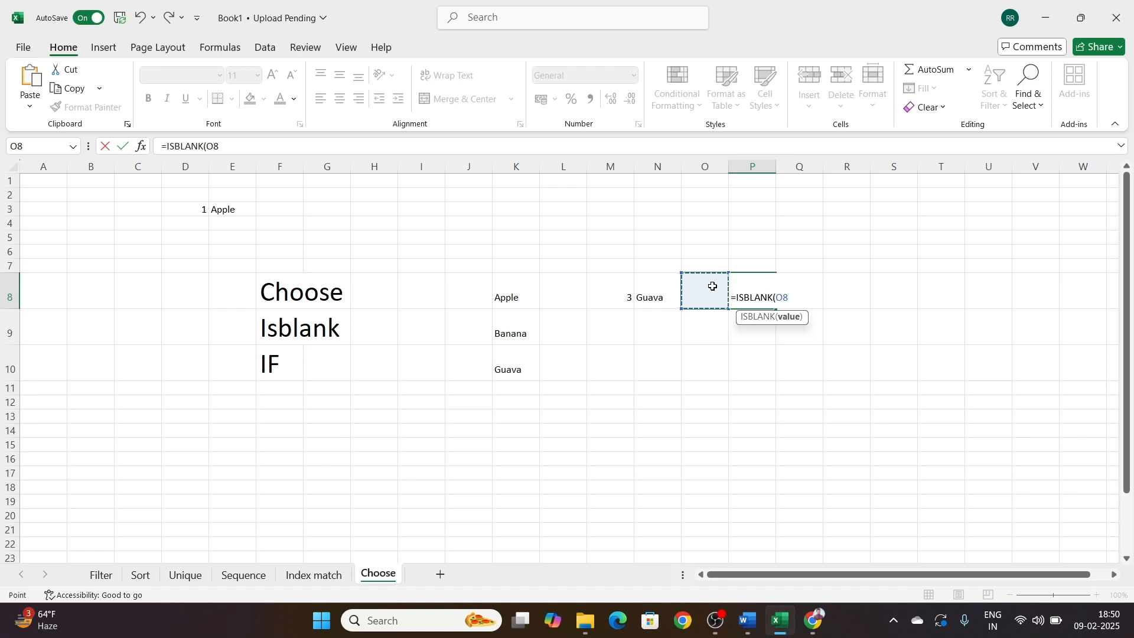
type(")")
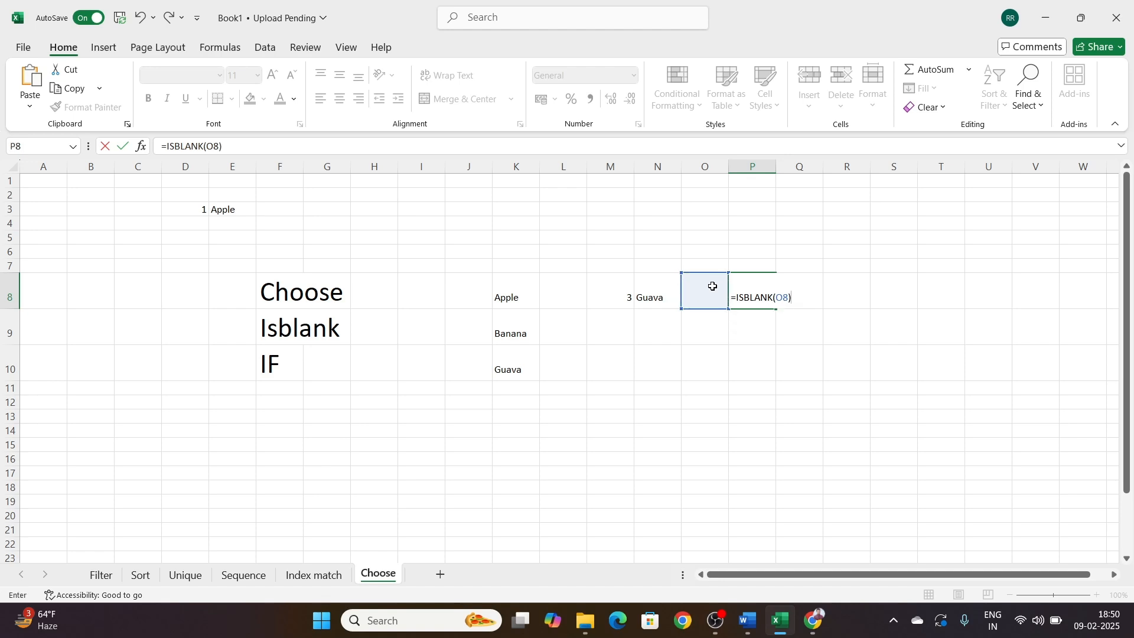
key("Return")
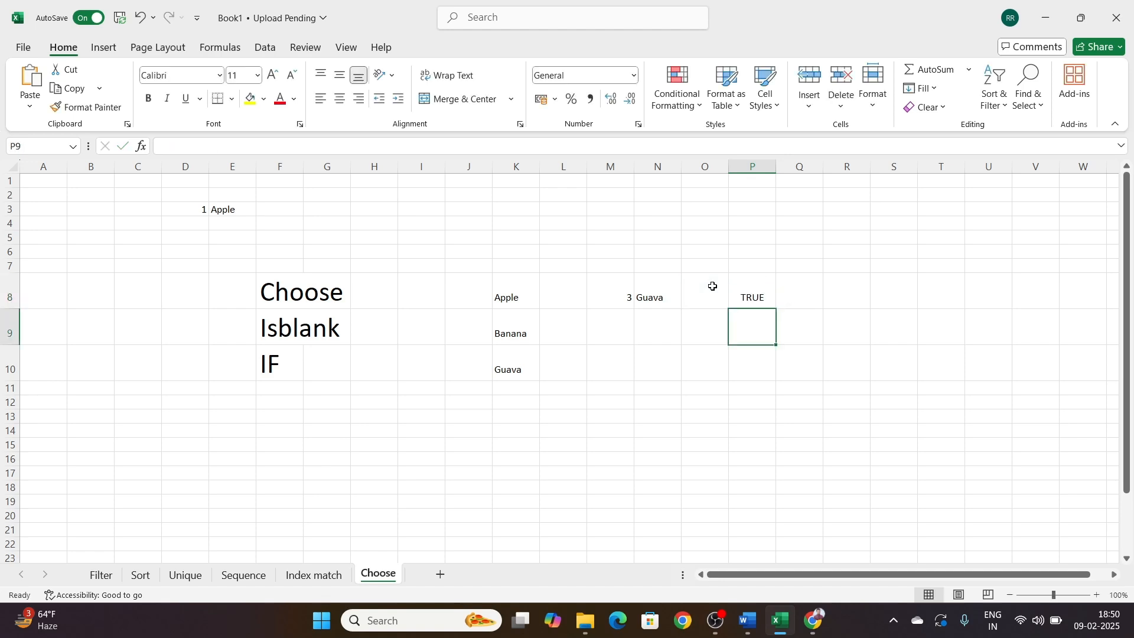
Step: Enter 1 in cell O8 to test the ISBLANK formula with a filled cell
key("Up")
left_click(712, 286)
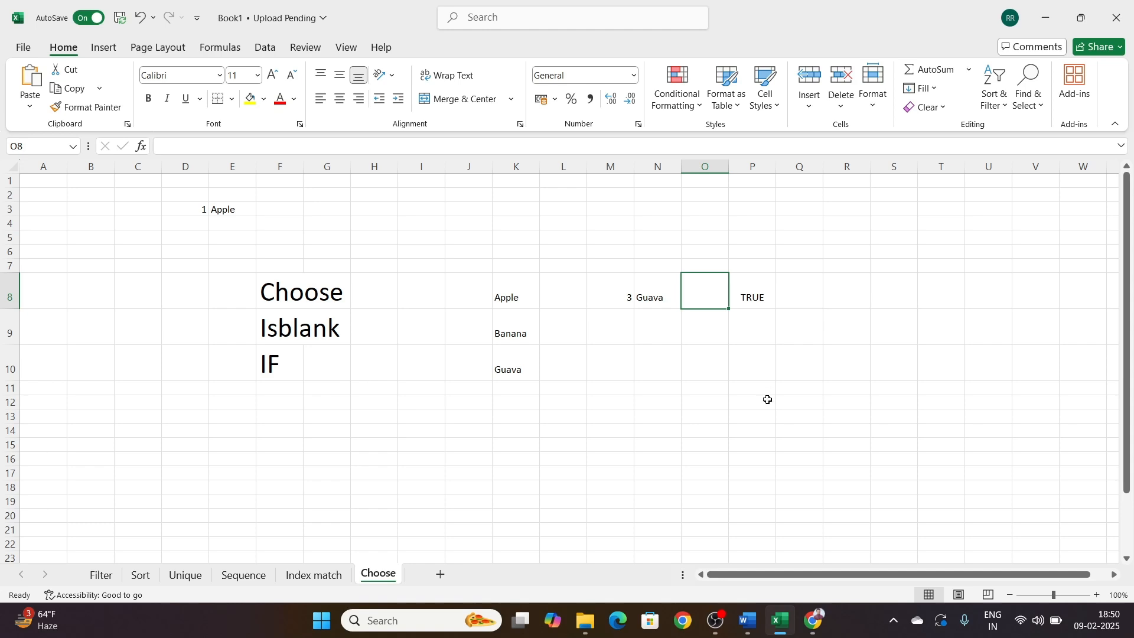
type("1")
key("Return")
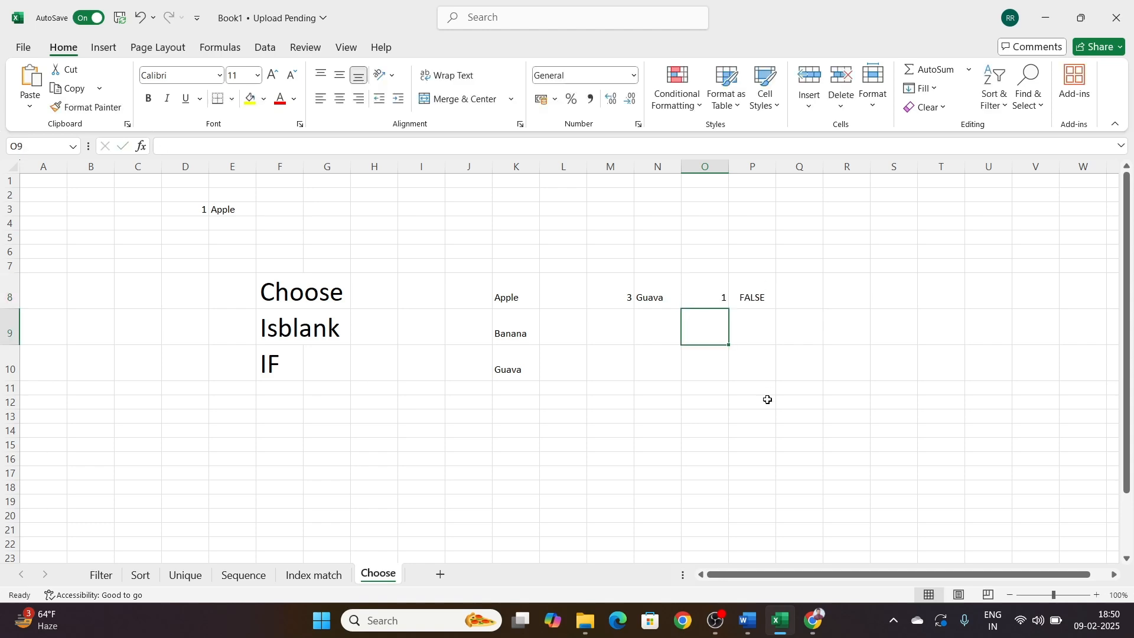
Step: Replace the value in O8 with the letter h to test the ISBLANK formula in P8 with text
key("Up")
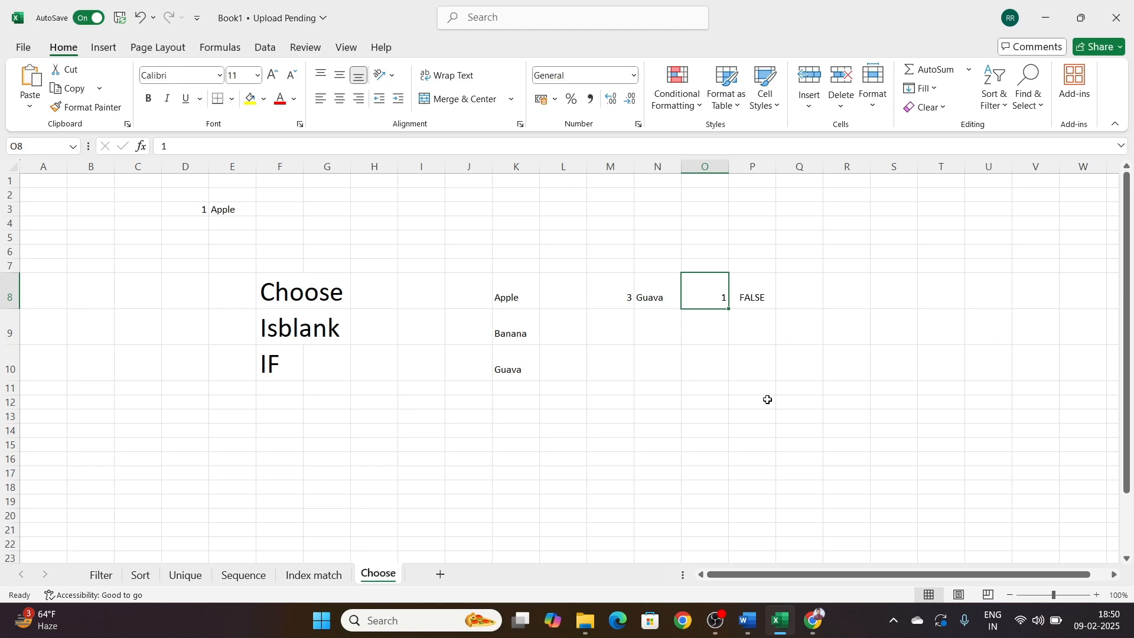
type("h")
key("Return")
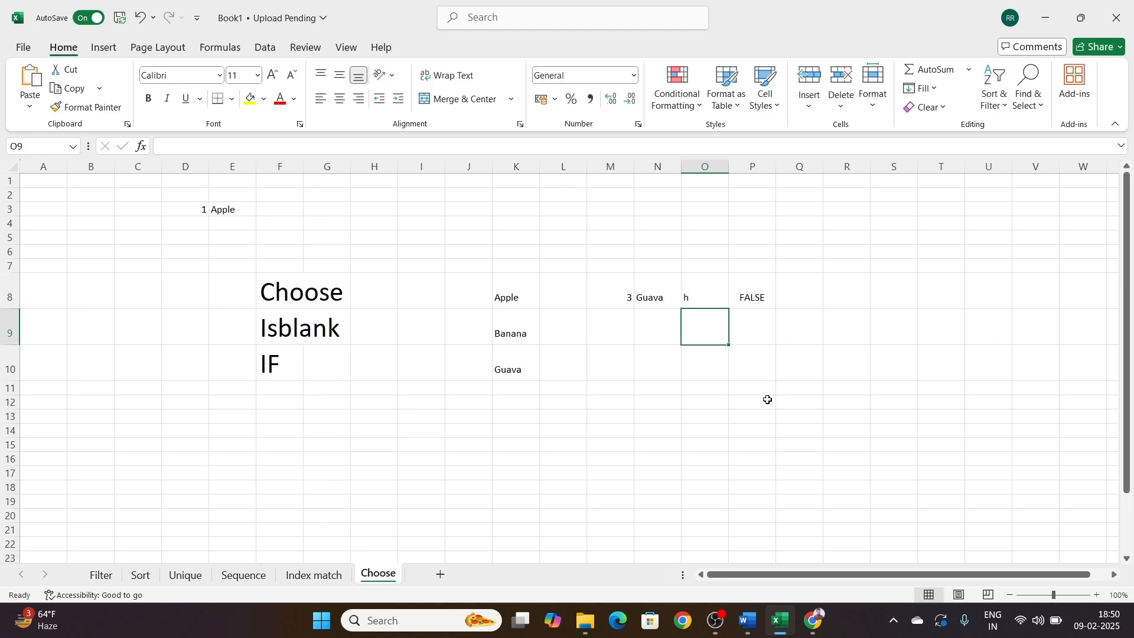
key("Up")
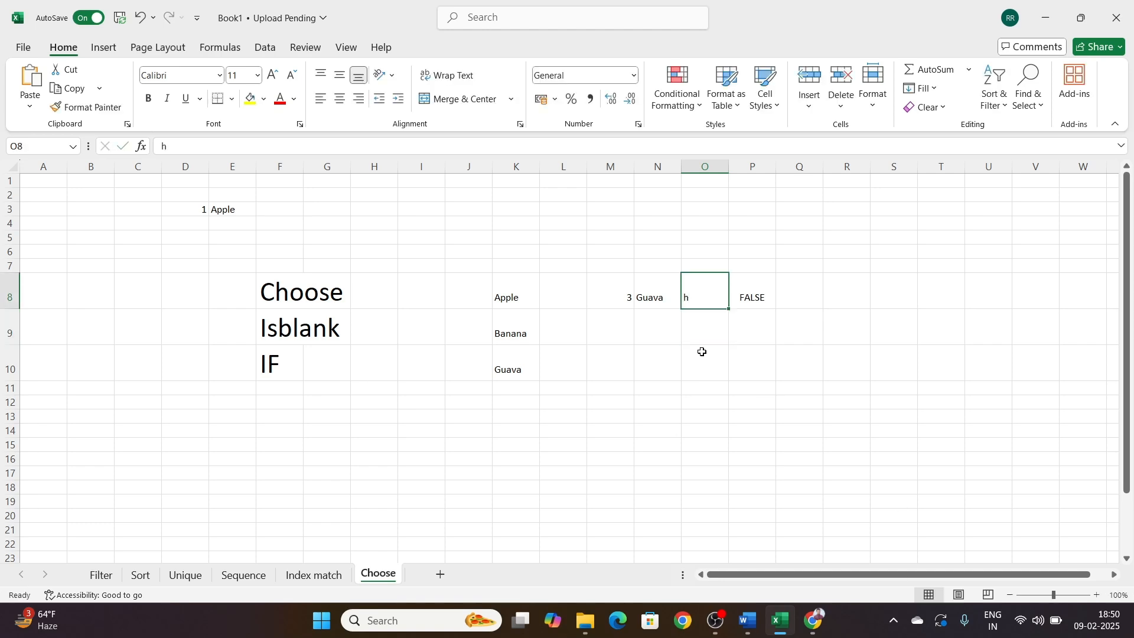
double_click(708, 296)
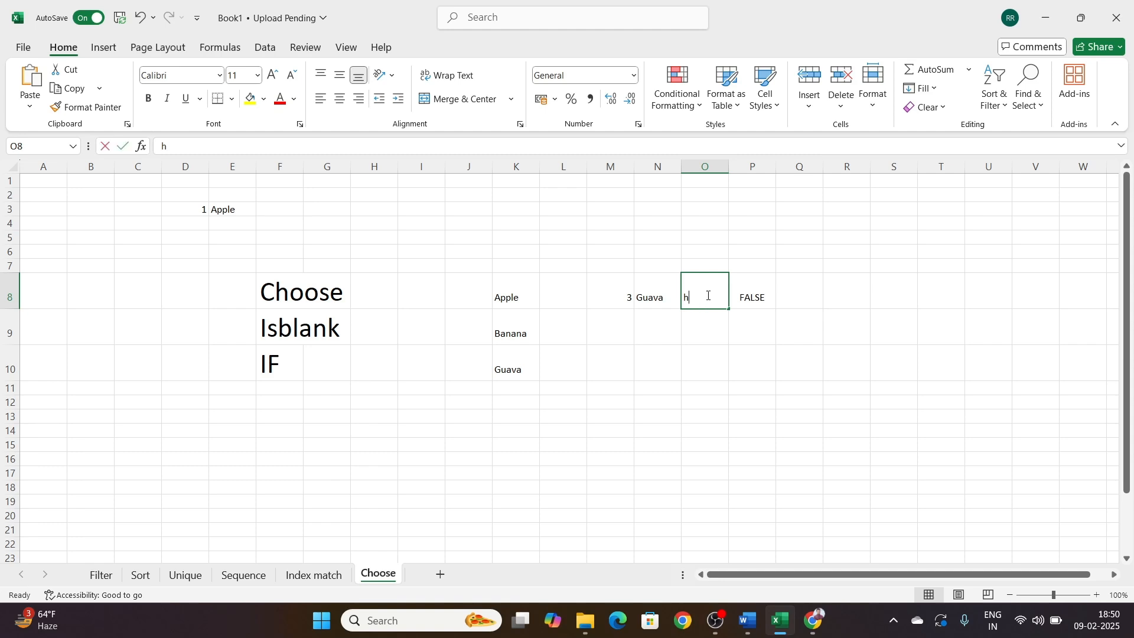
left_click(773, 349)
left_click(757, 294)
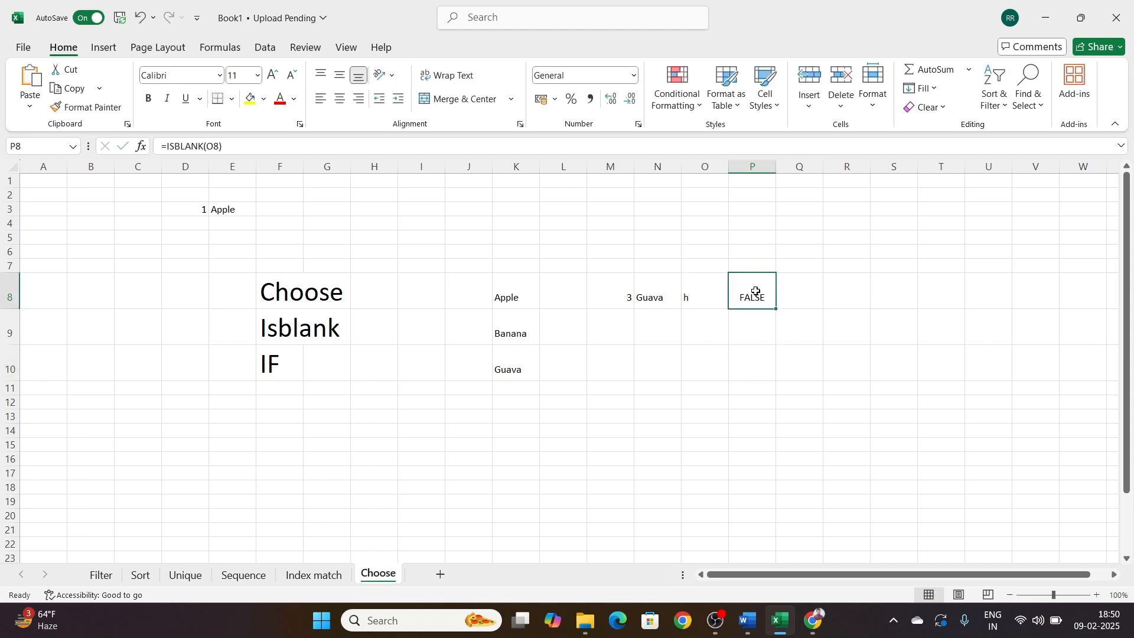
Step: Start an IF formula in cell N10 with the logical test N9=1
left_click(276, 373)
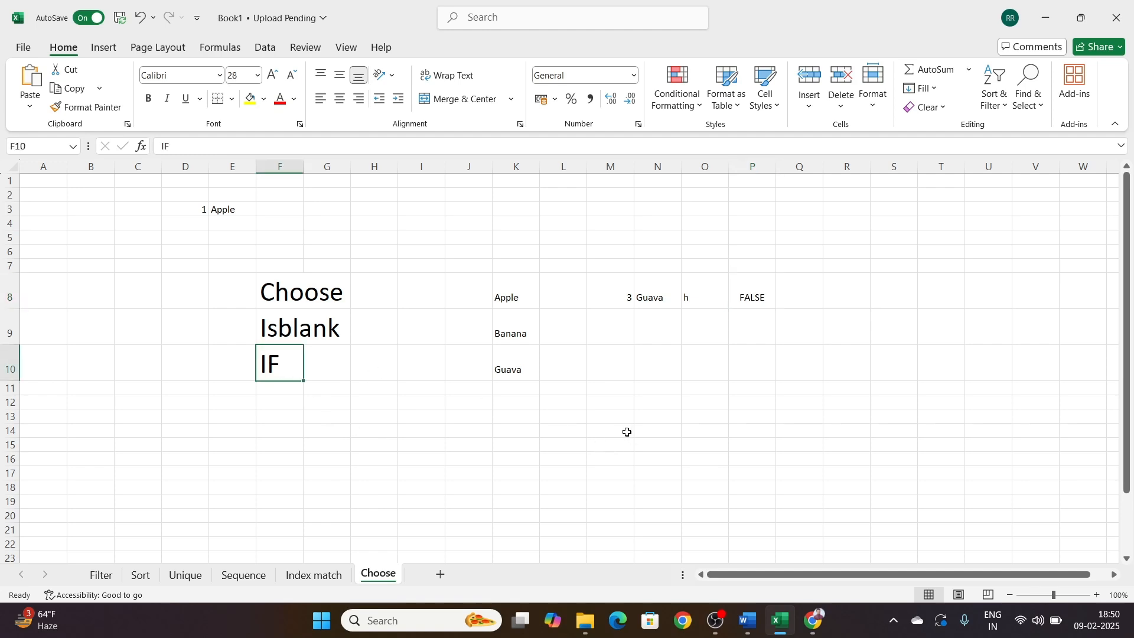
left_click(627, 369)
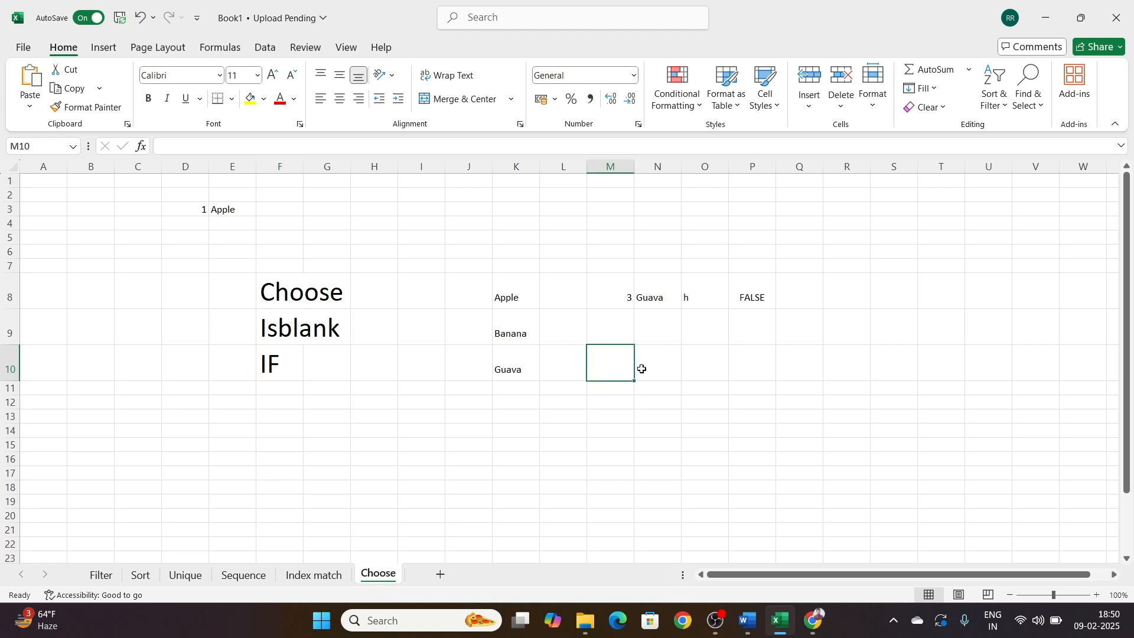
left_click(642, 369)
type("=o")
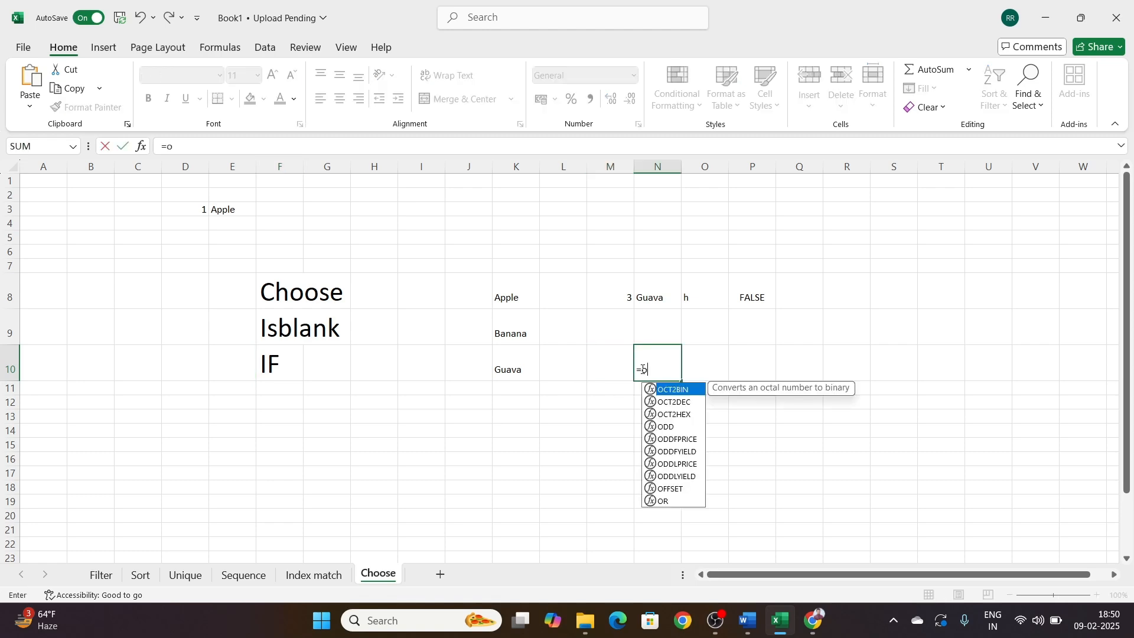
key("BackSpace")
type("if")
key("Tab")
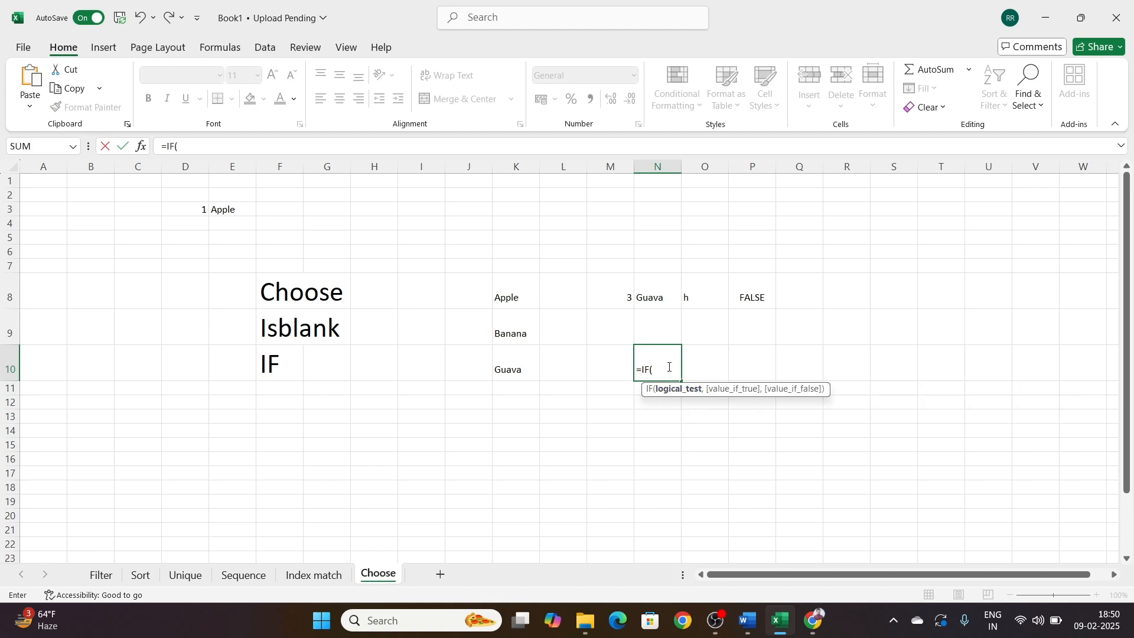
left_click(658, 333)
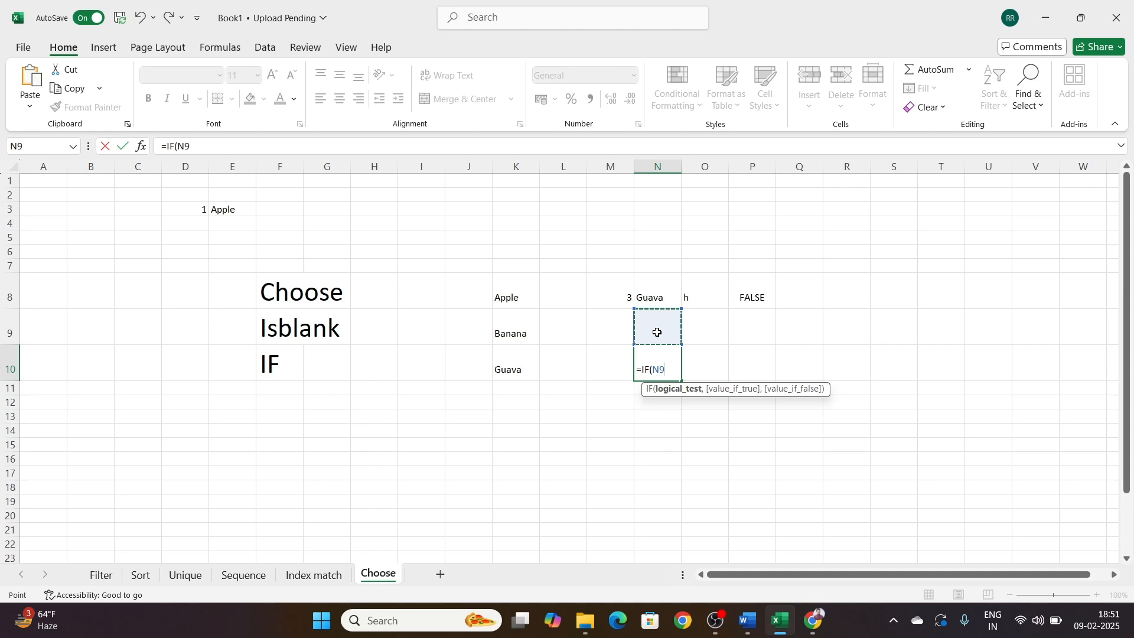
type("=")
type("1,")
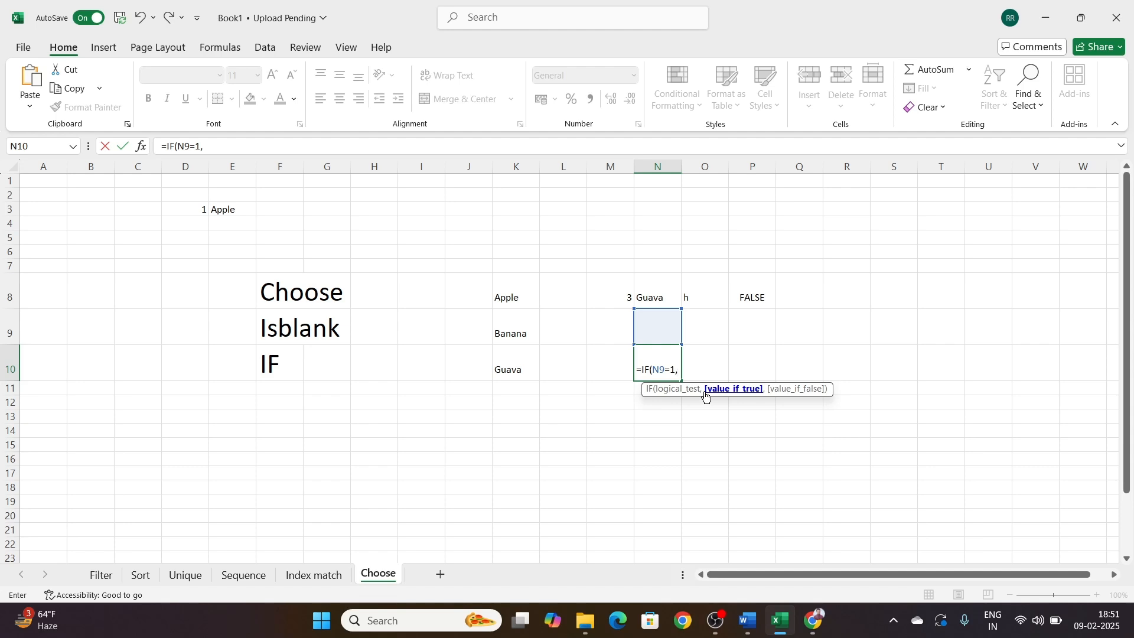
Step: Complete the IF formula in N10 with "Yes" as the true value and "No" as the false value
type("\"")
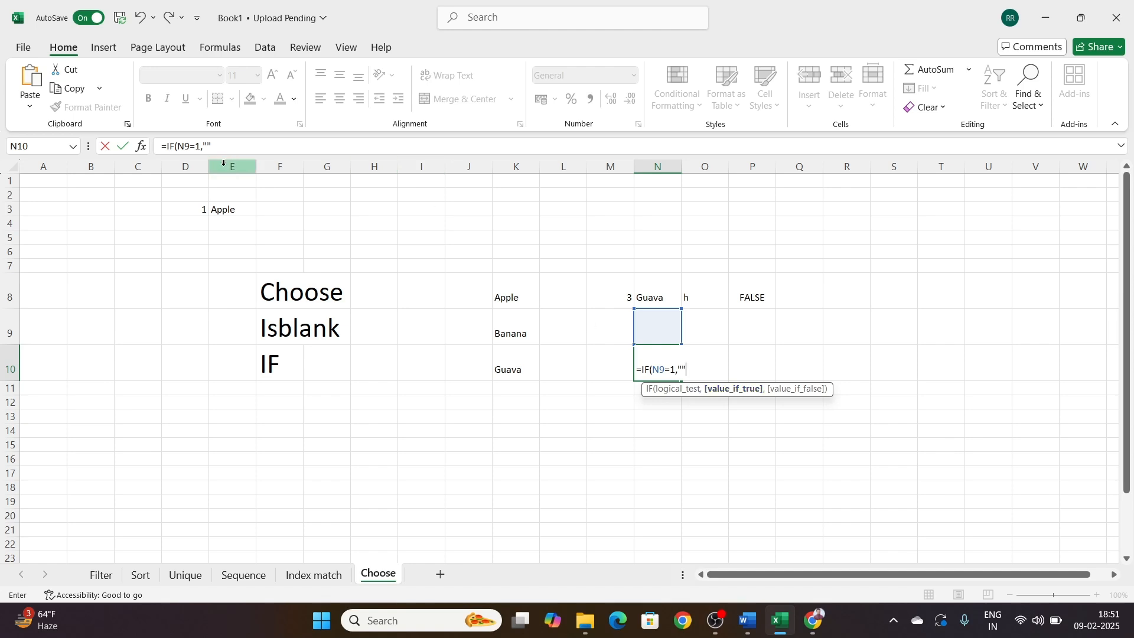
left_click(208, 145)
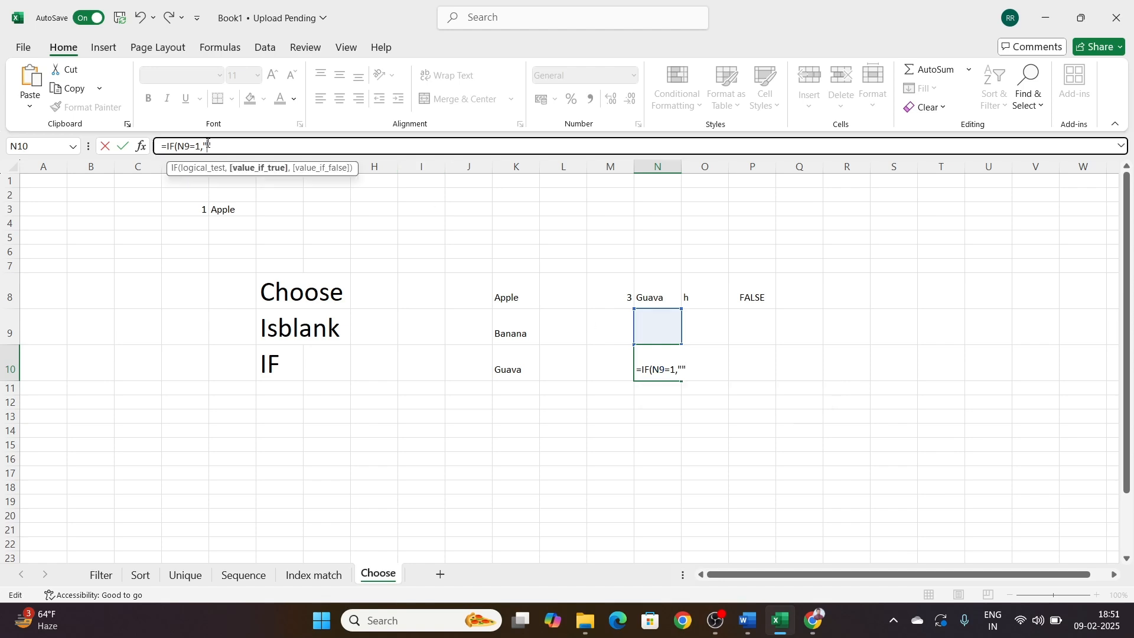
type("Yes")
type(",\"\"")
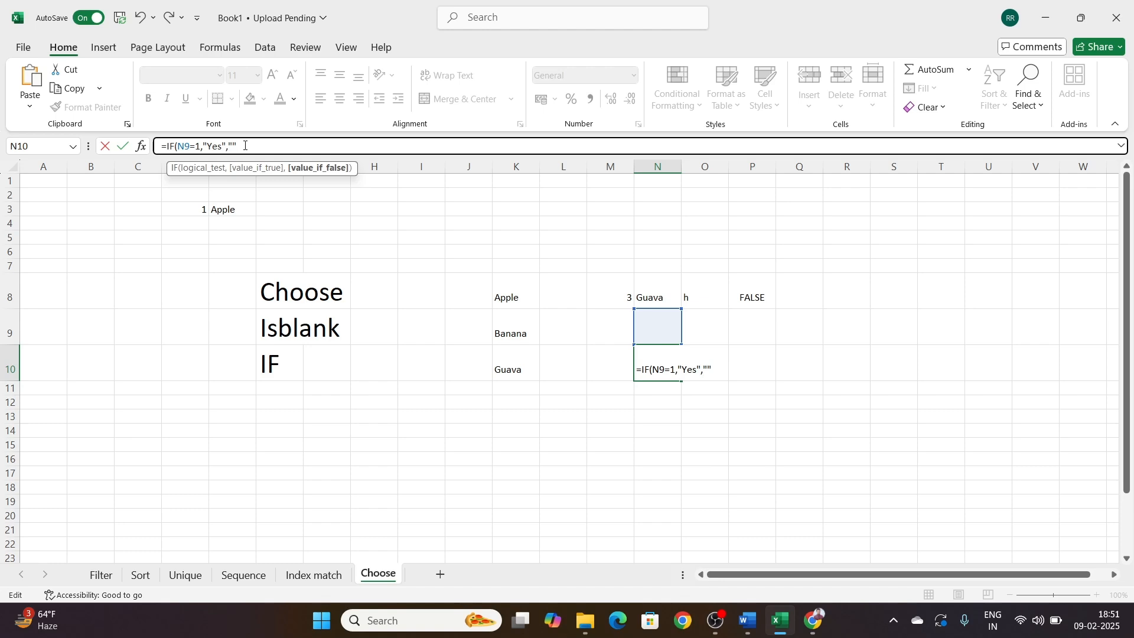
type("NO")
key("BackSpace")
type("o")
type(")")
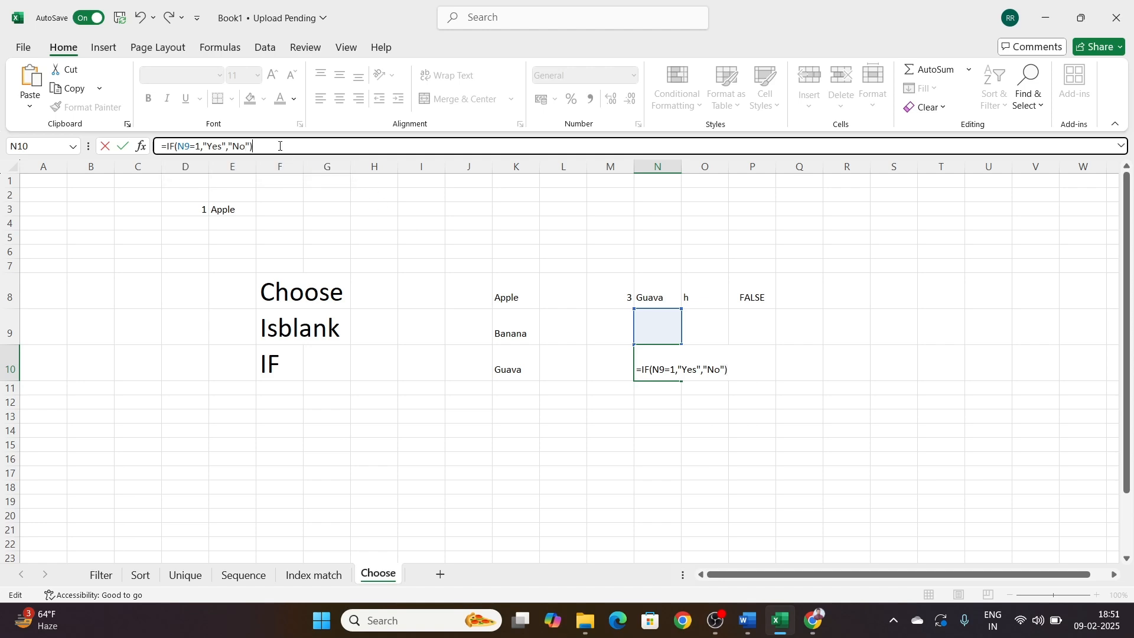
key("Return")
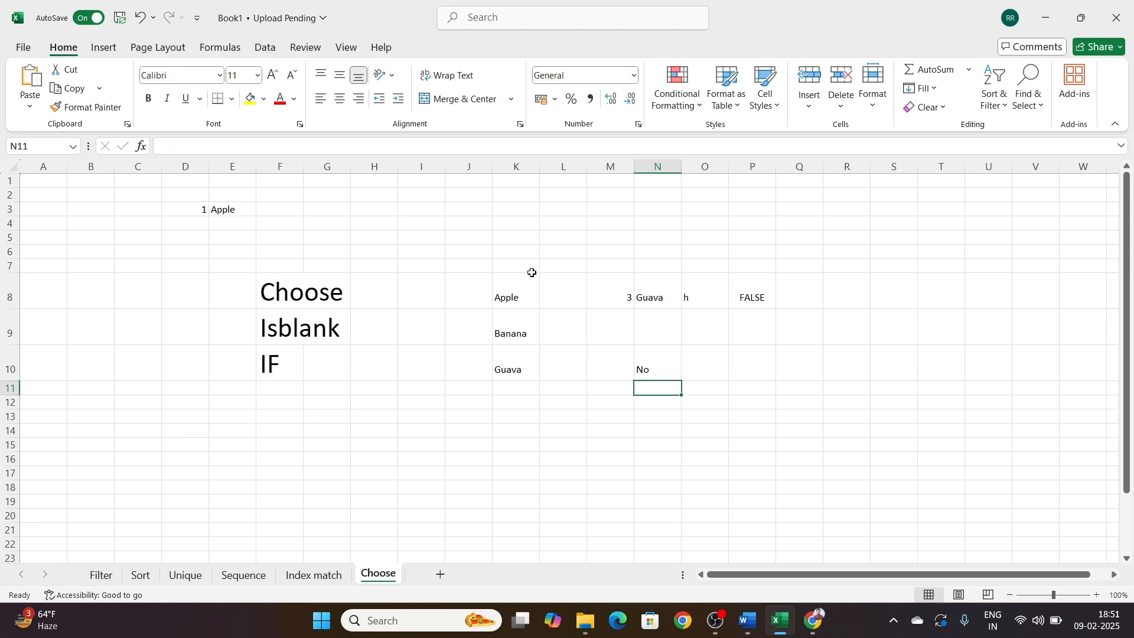
Step: Enter 1 in cell N9 to test the IF formula in N10
left_click(674, 369)
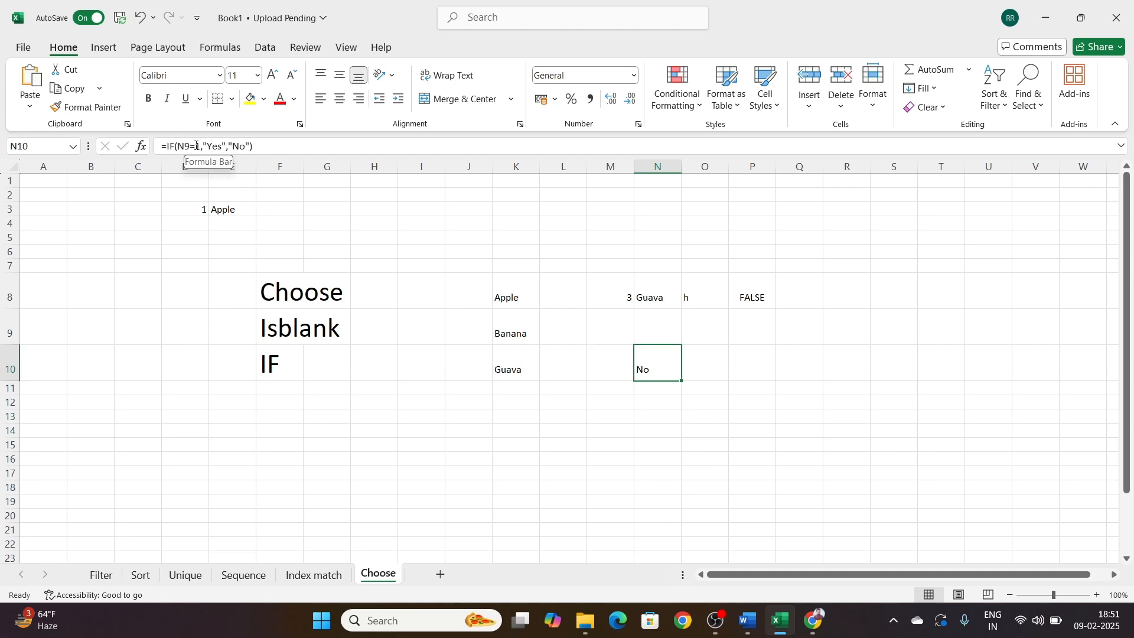
left_click(581, 367)
left_click(594, 369)
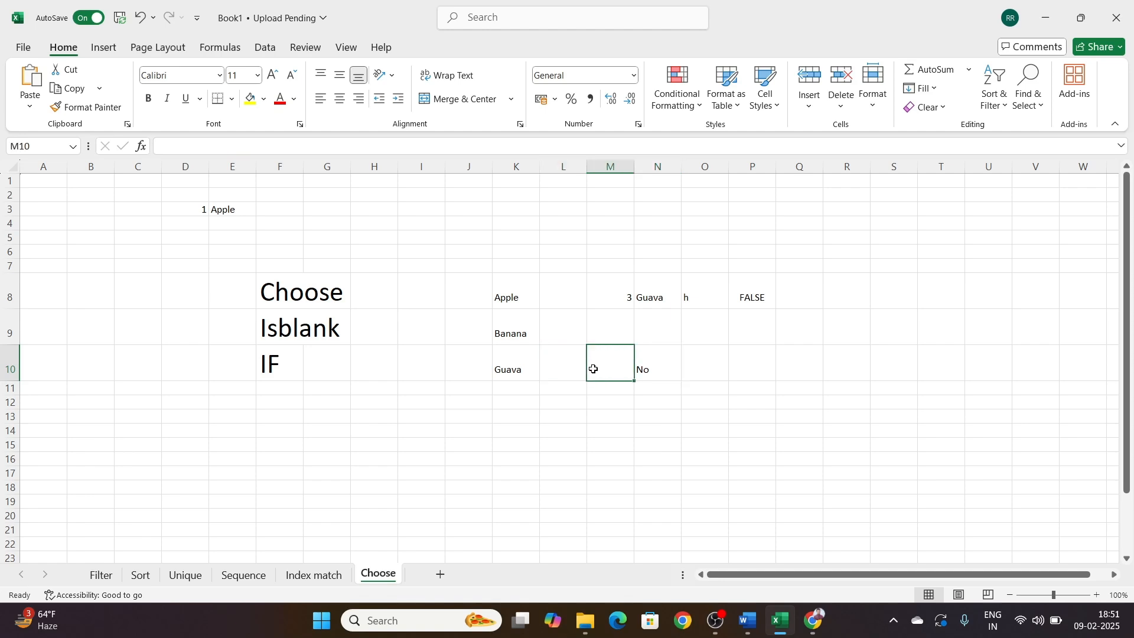
left_click(650, 336)
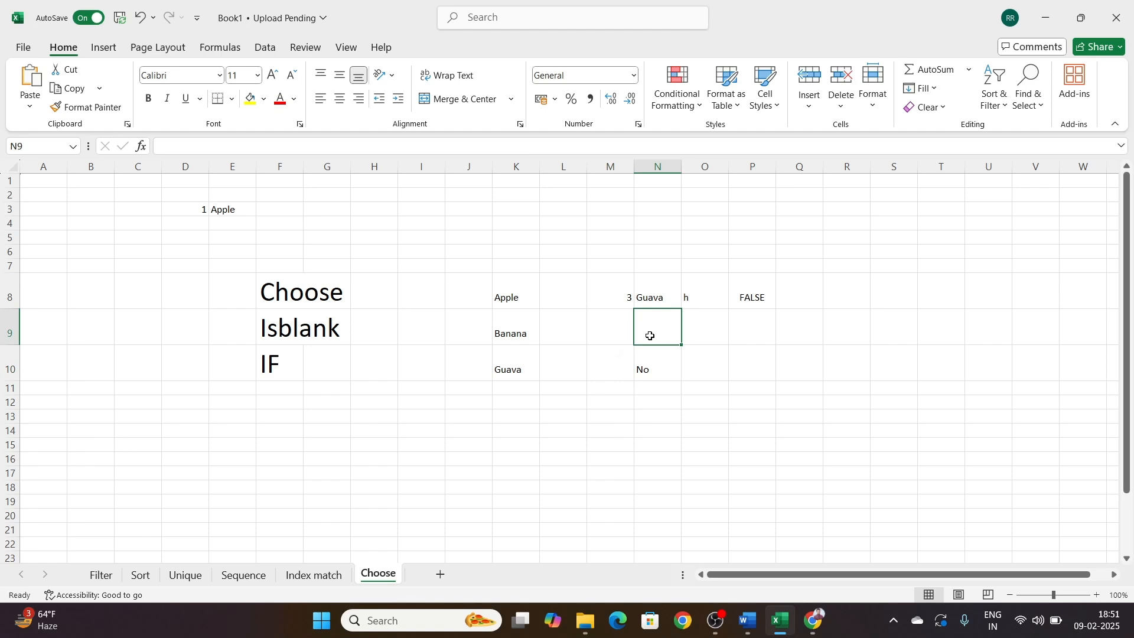
type("1")
key("Return")
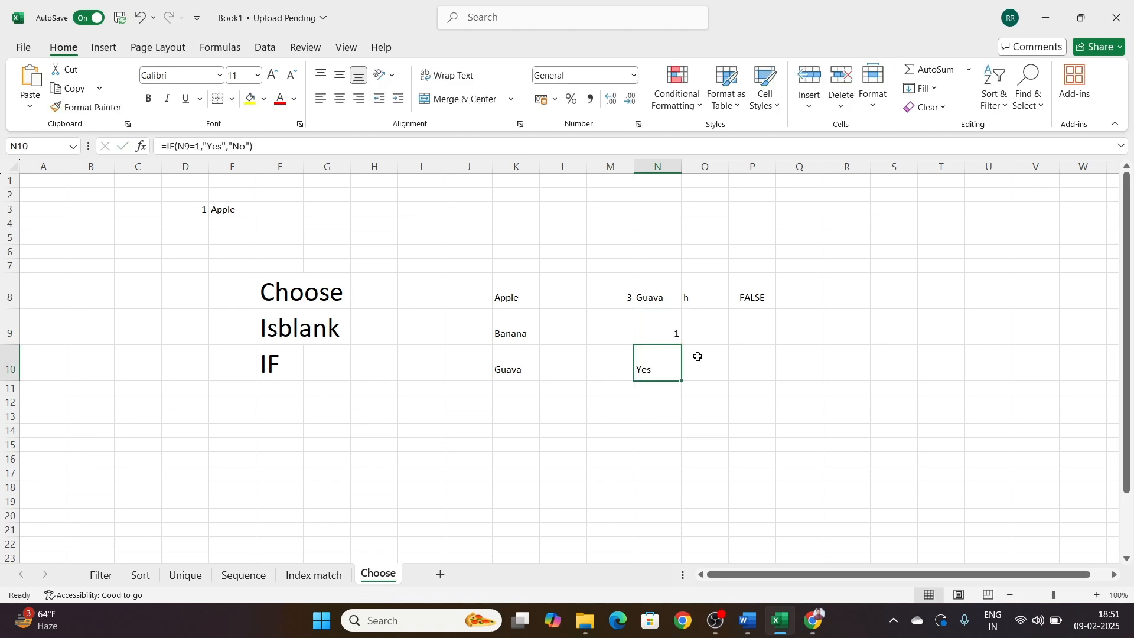
left_click(730, 404)
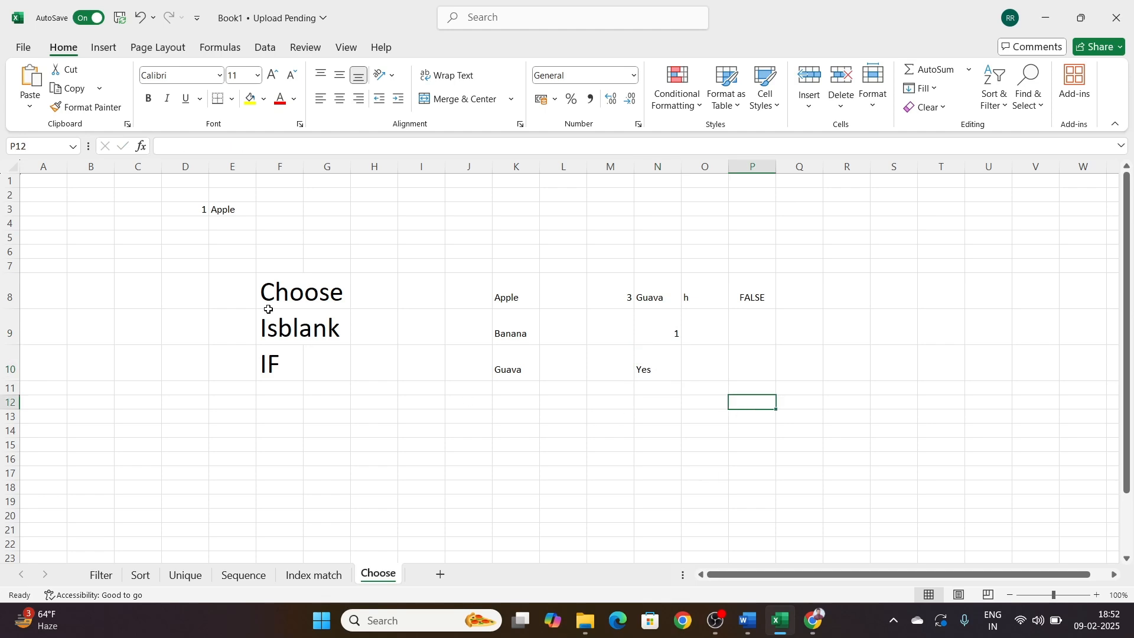
Step: Review the Choose, Isblank and IF labels in F8:F10 and the fruit-list CHOOSE formula in E3
left_click_drag(276, 291, 293, 365)
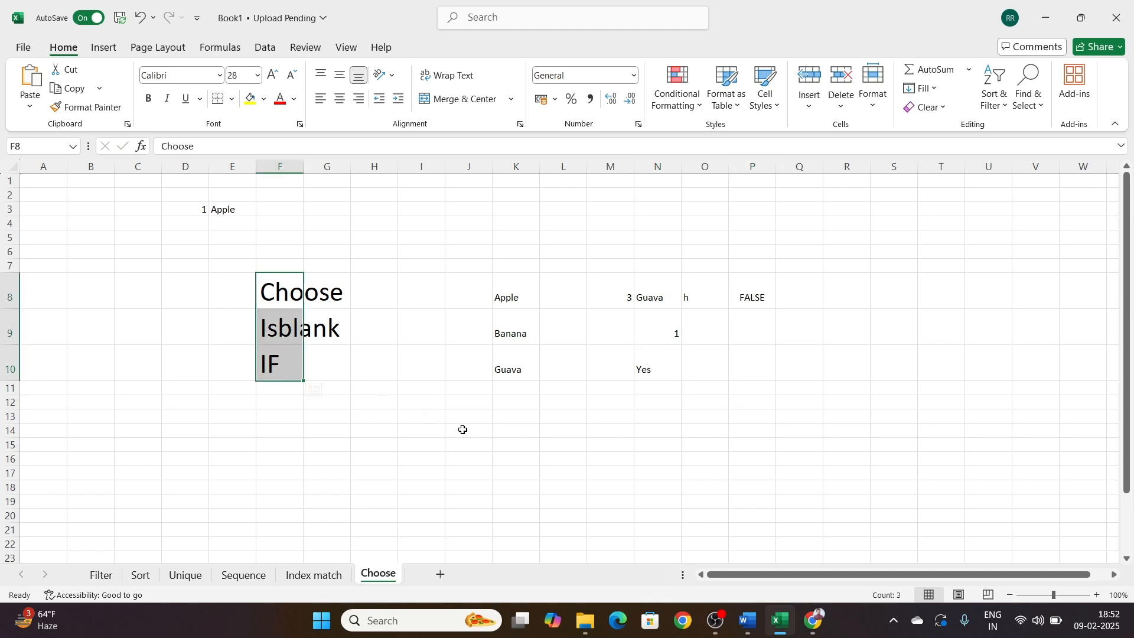
left_click(609, 446)
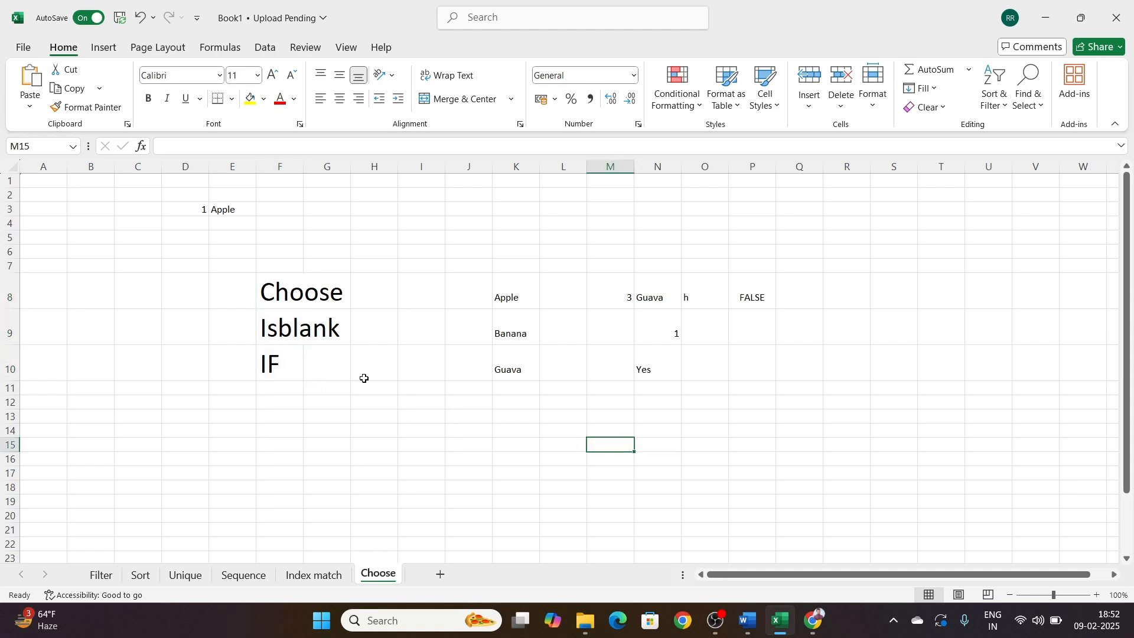
left_click_drag(280, 290, 273, 370)
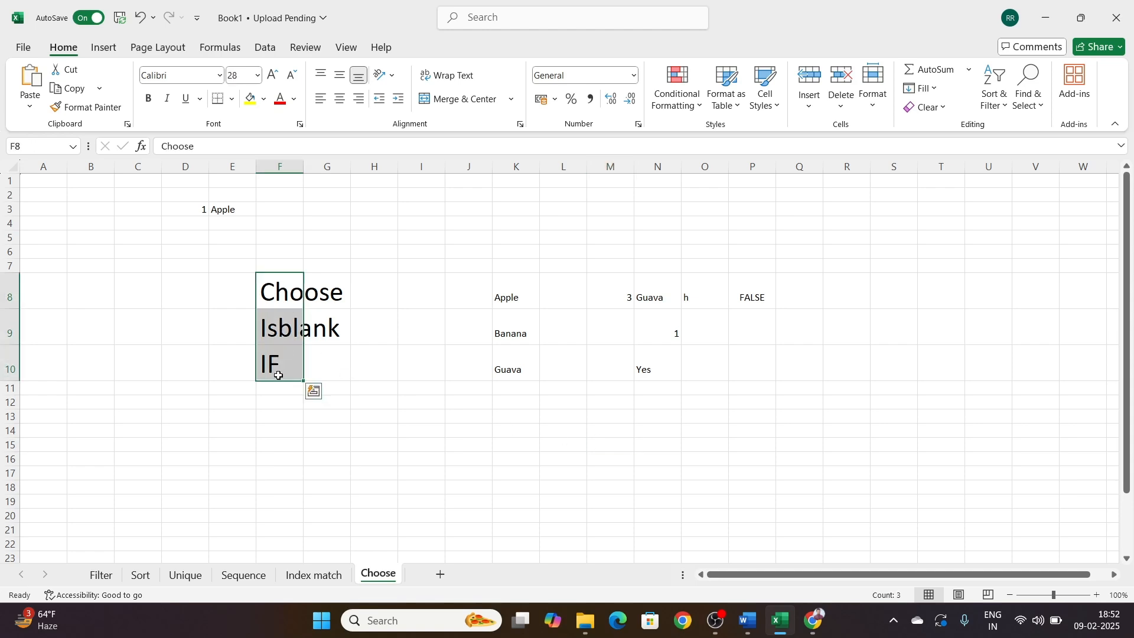
left_click(500, 460)
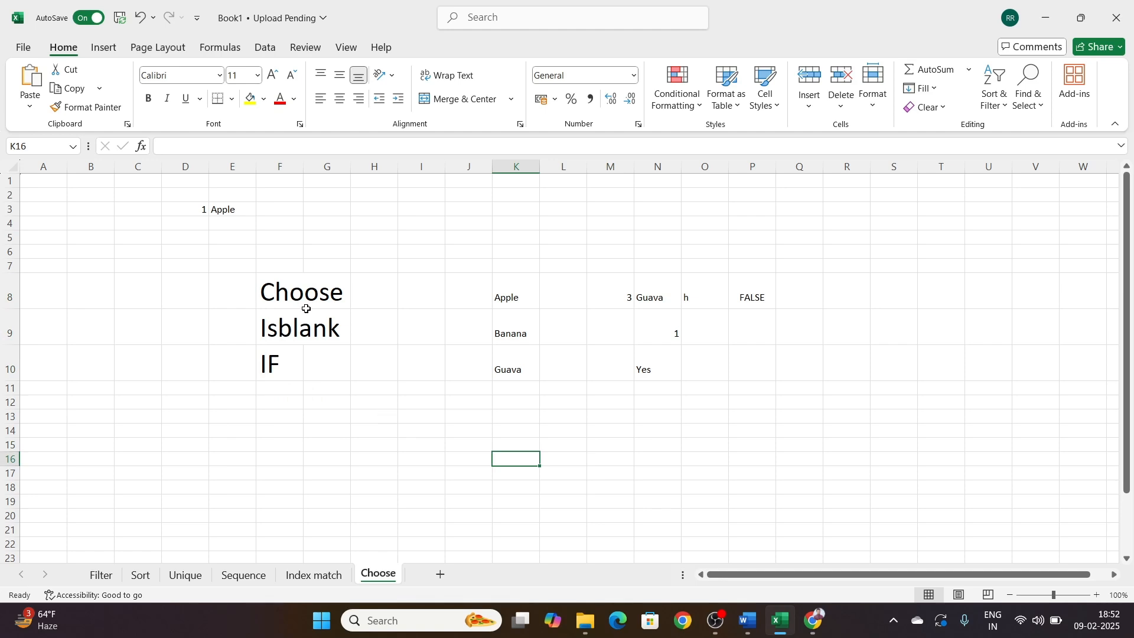
left_click(240, 211)
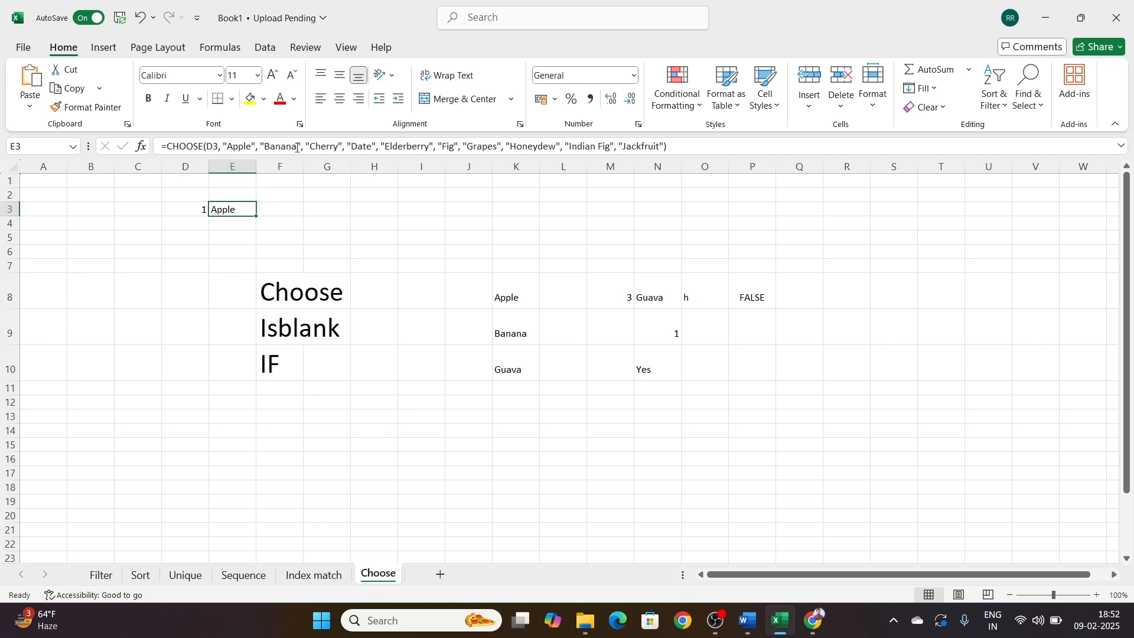
left_click(785, 444)
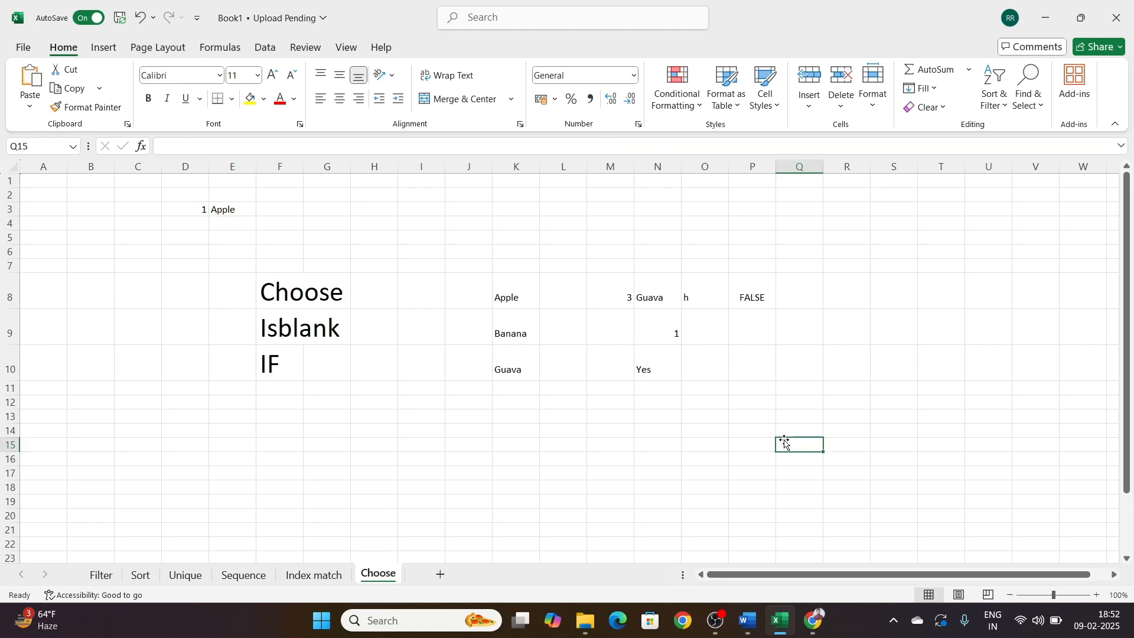
Step: Enter 1, 2 and 3 in I11:I13 and fill the series down to 10 in I20
scroll(583, 342, "down", 2)
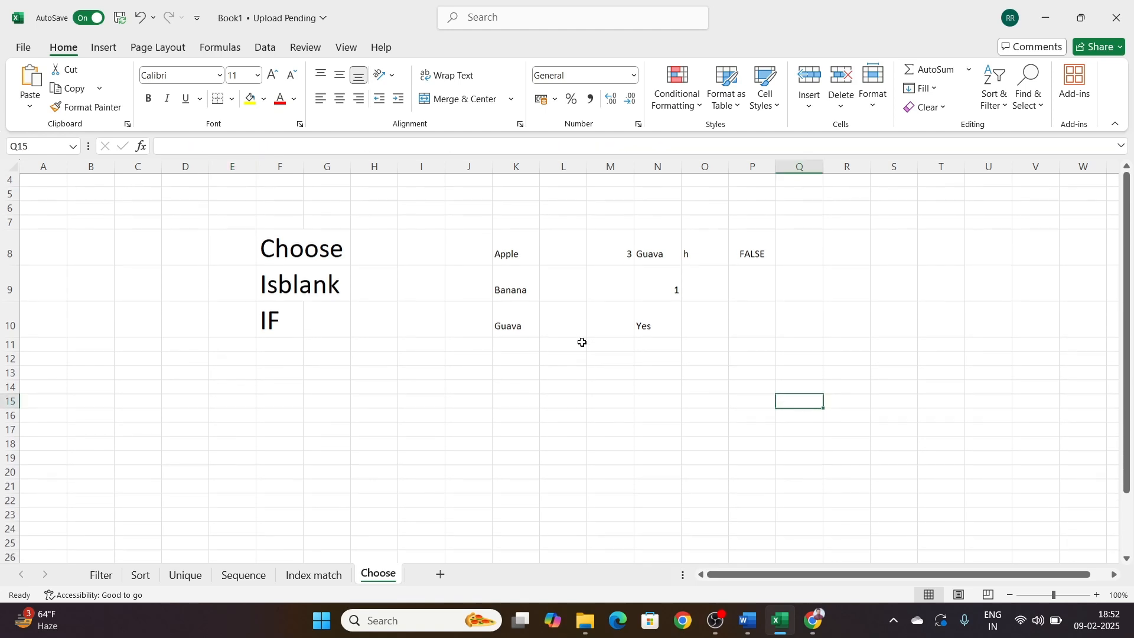
left_click(410, 332)
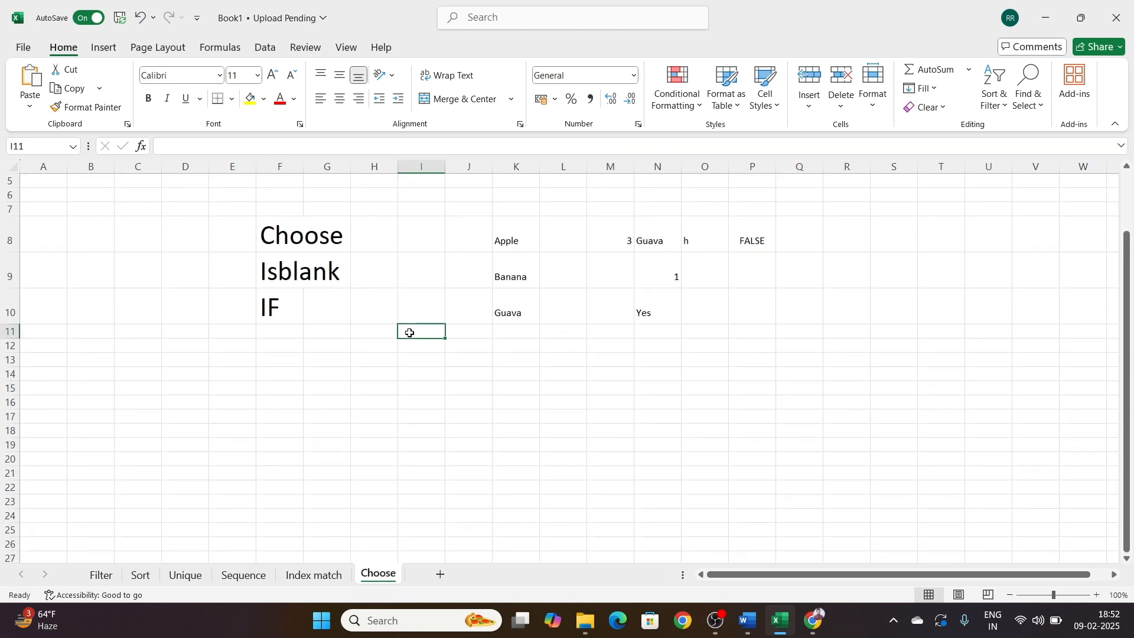
type("1")
key("Return")
type("2")
key("Return")
type("3")
key("Return")
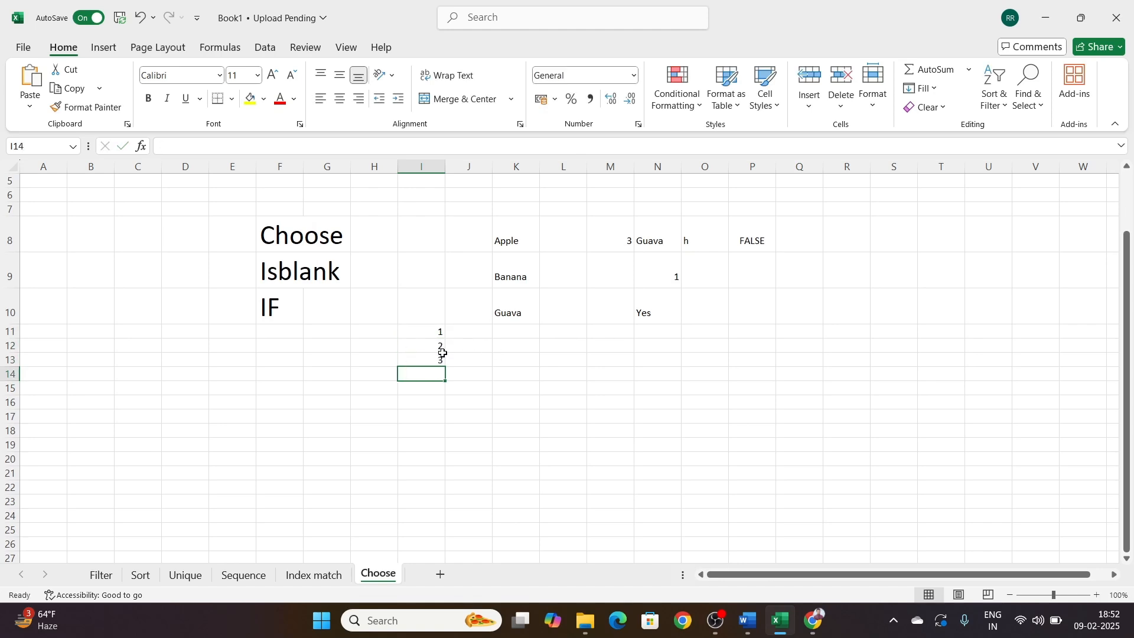
left_click_drag(431, 347, 451, 470)
left_click(551, 403)
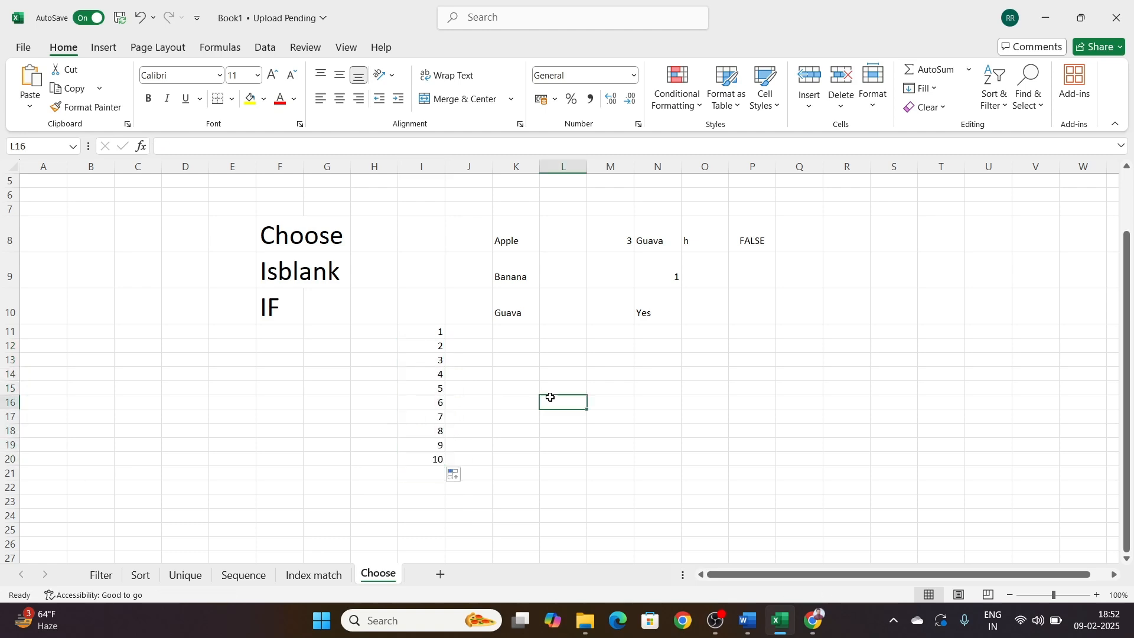
Step: Take the fruit-list CHOOSE formula from E3 for reuse and leave that cell empty
left_click_drag(466, 332, 469, 459)
scroll(314, 240, "up", 2)
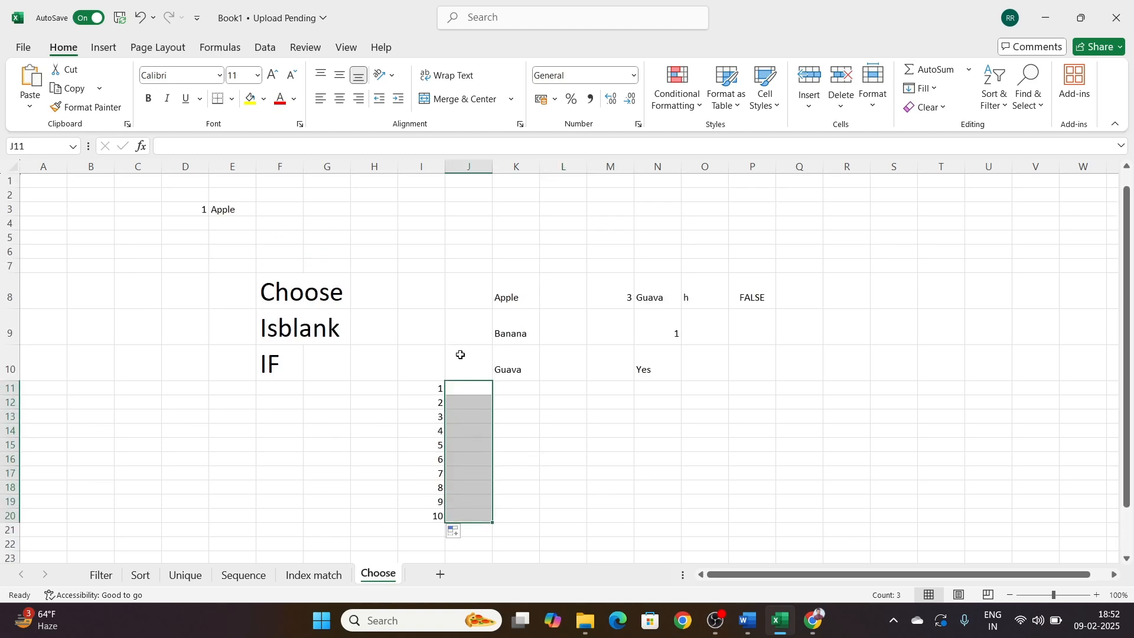
left_click(611, 464)
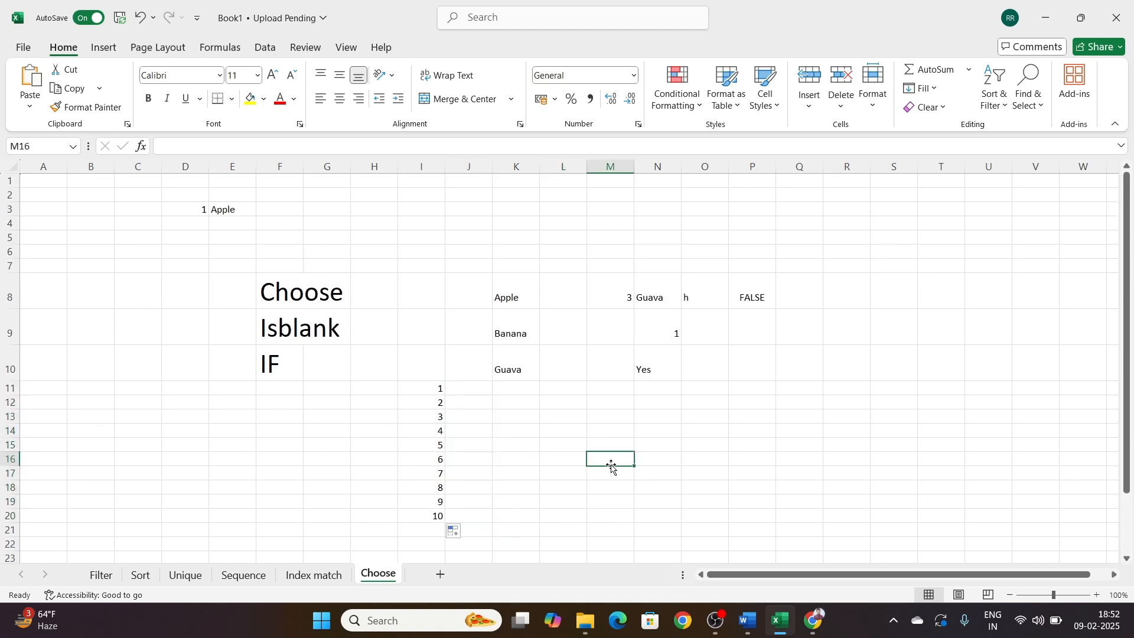
left_click(478, 388)
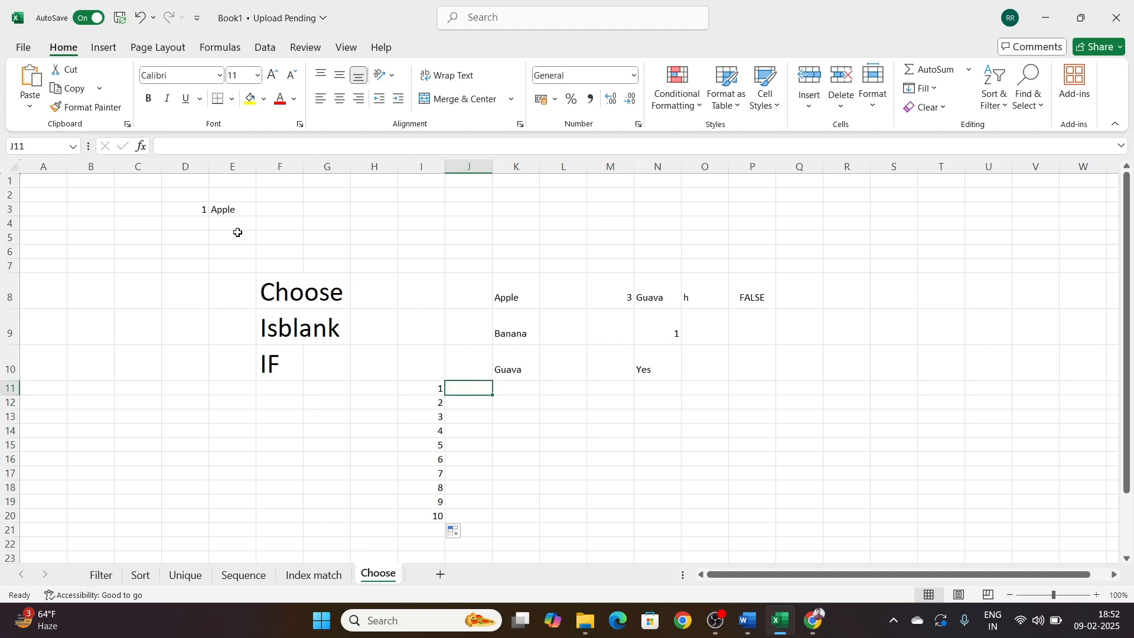
left_click(216, 208)
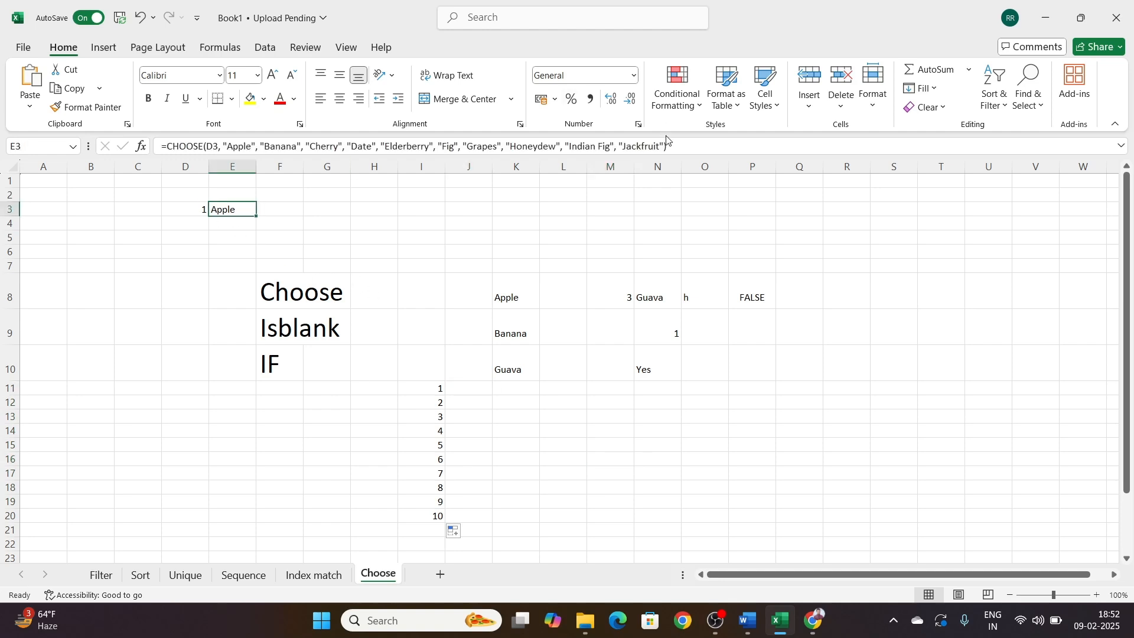
left_click_drag(683, 141, 156, 147)
key("ctrl+c")
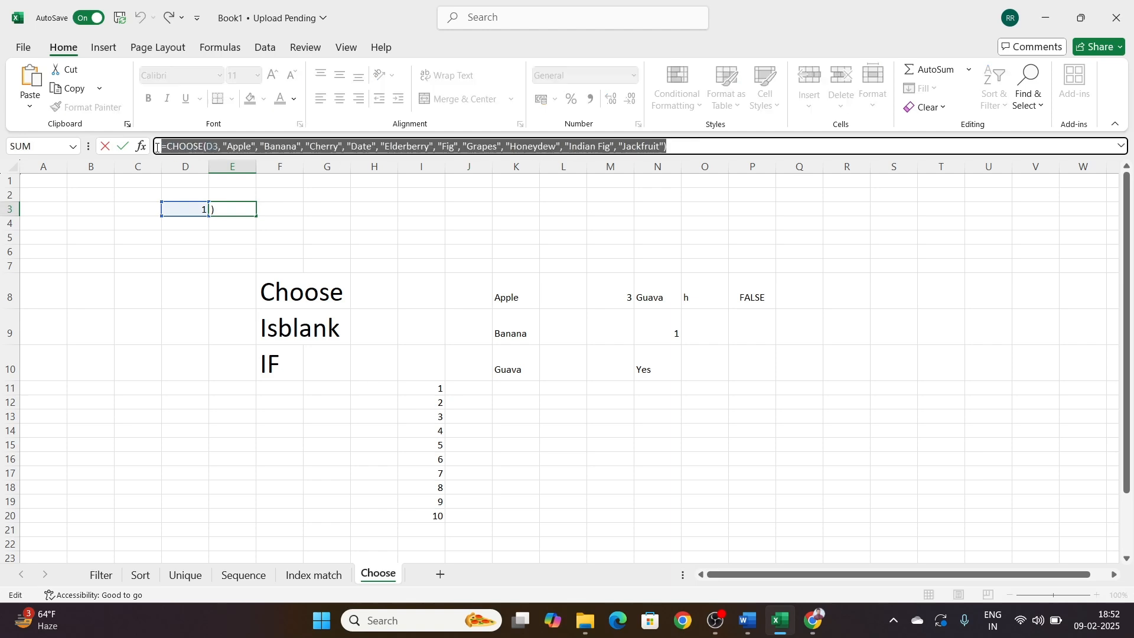
type("=")
left_click(467, 387)
key("BackSpace")
key("BackSpace")
key("BackSpace")
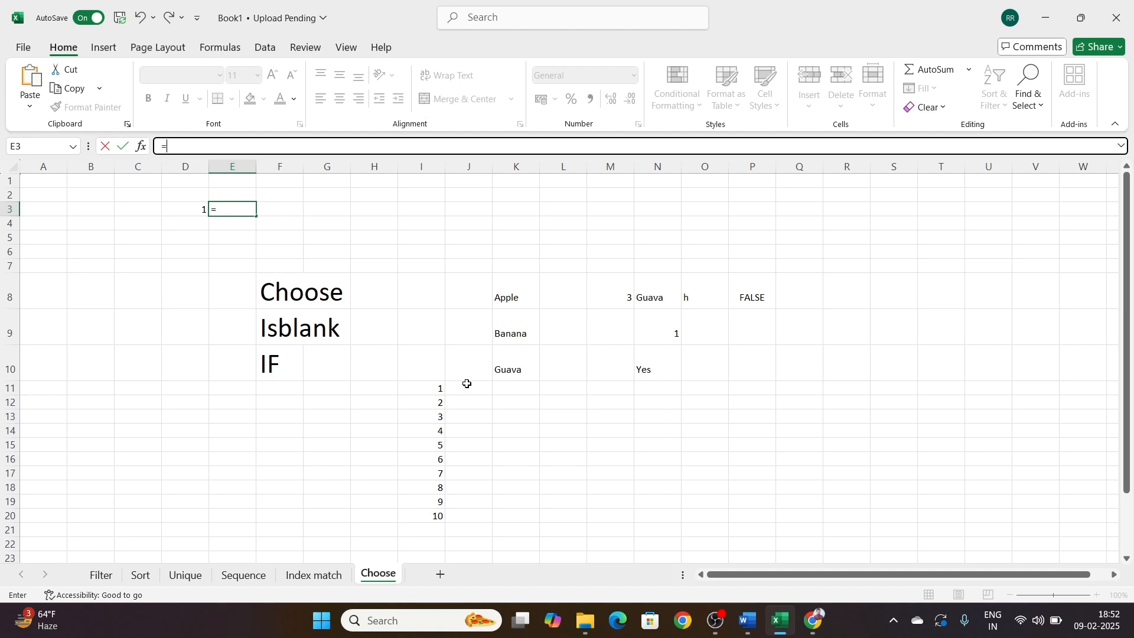
left_click(467, 384)
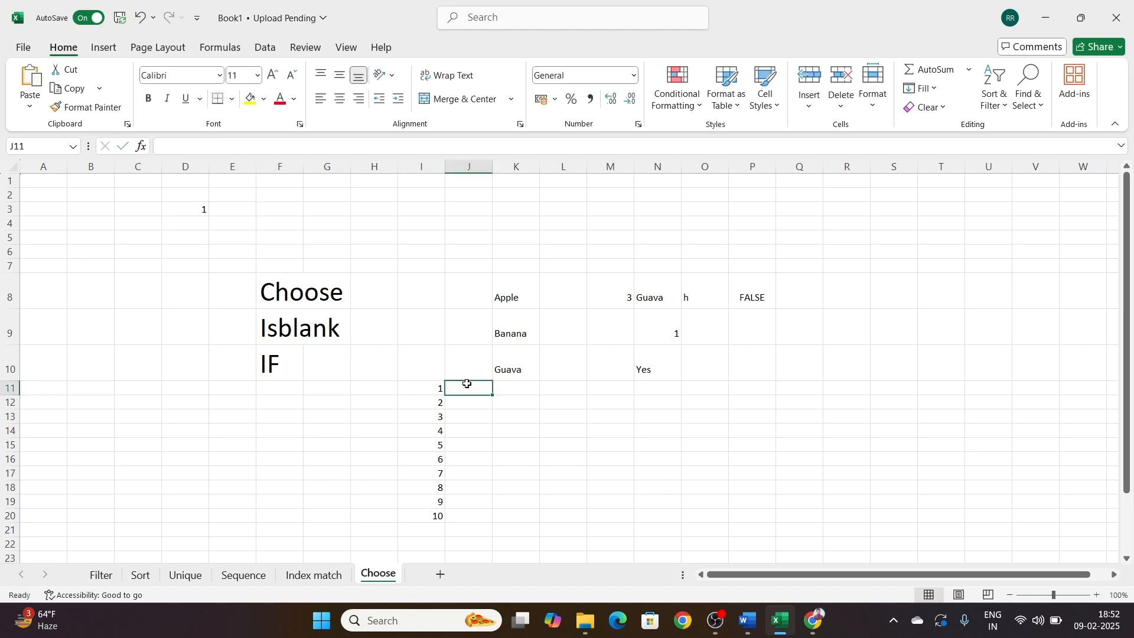
Step: Paste the fruit-list CHOOSE formula into J11 and change its index reference to I11
left_click(283, 149)
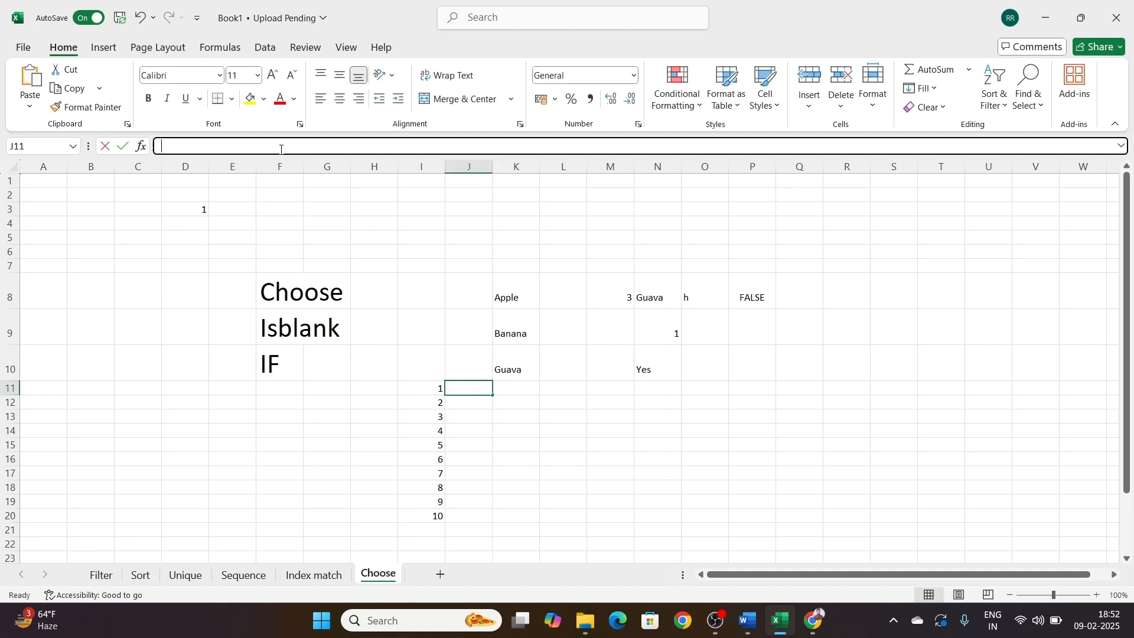
key("ctrl+v")
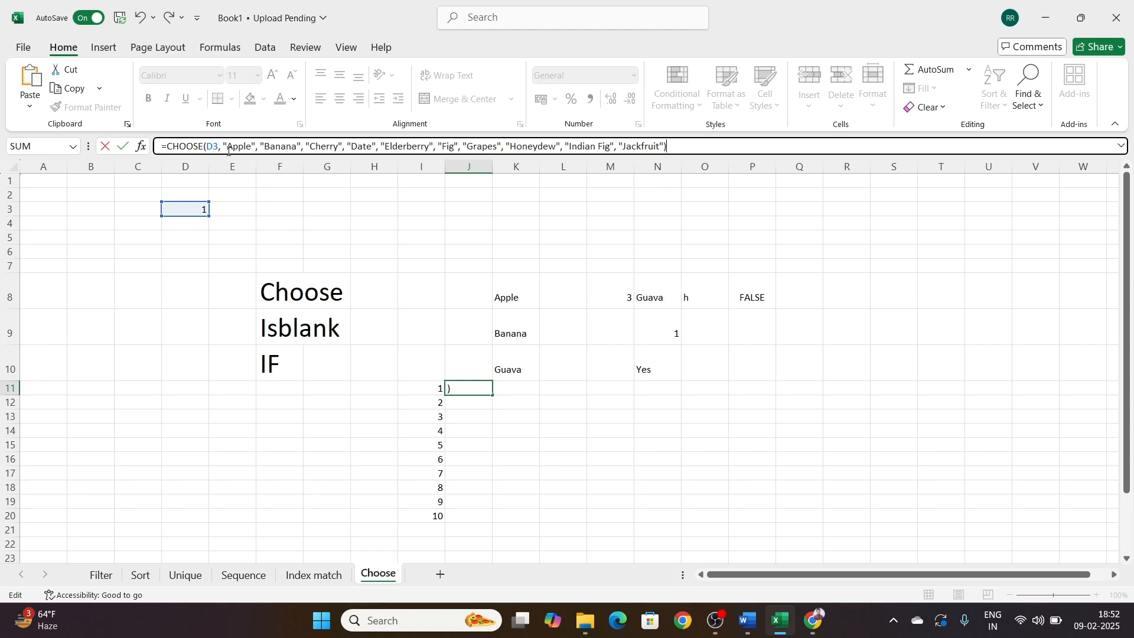
left_click(219, 145)
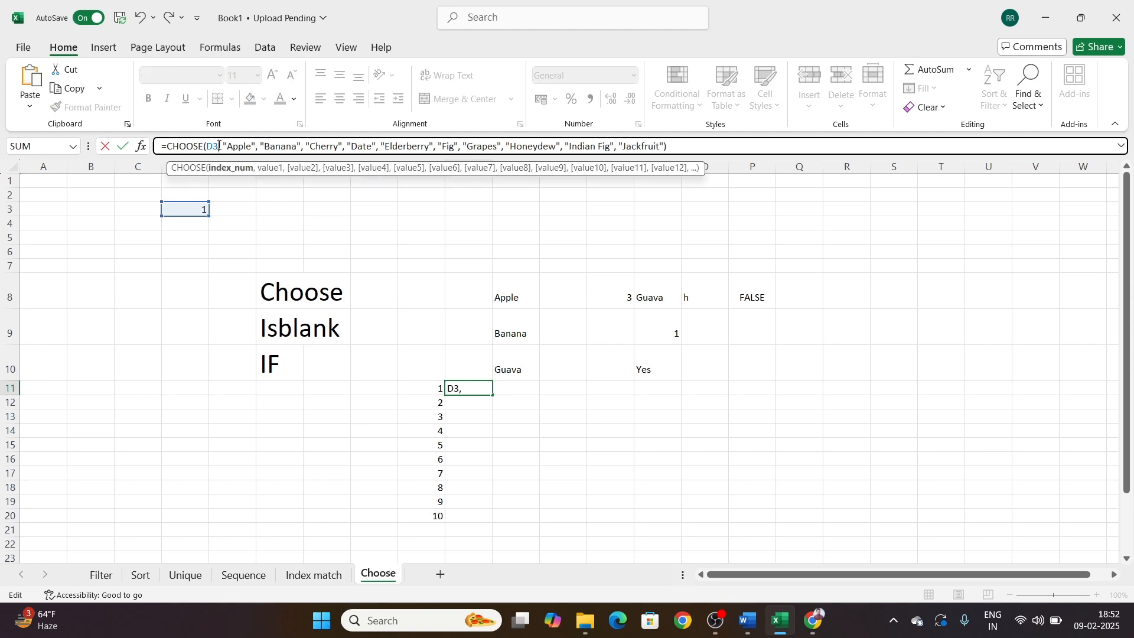
key("BackSpace")
key("BackSpace")
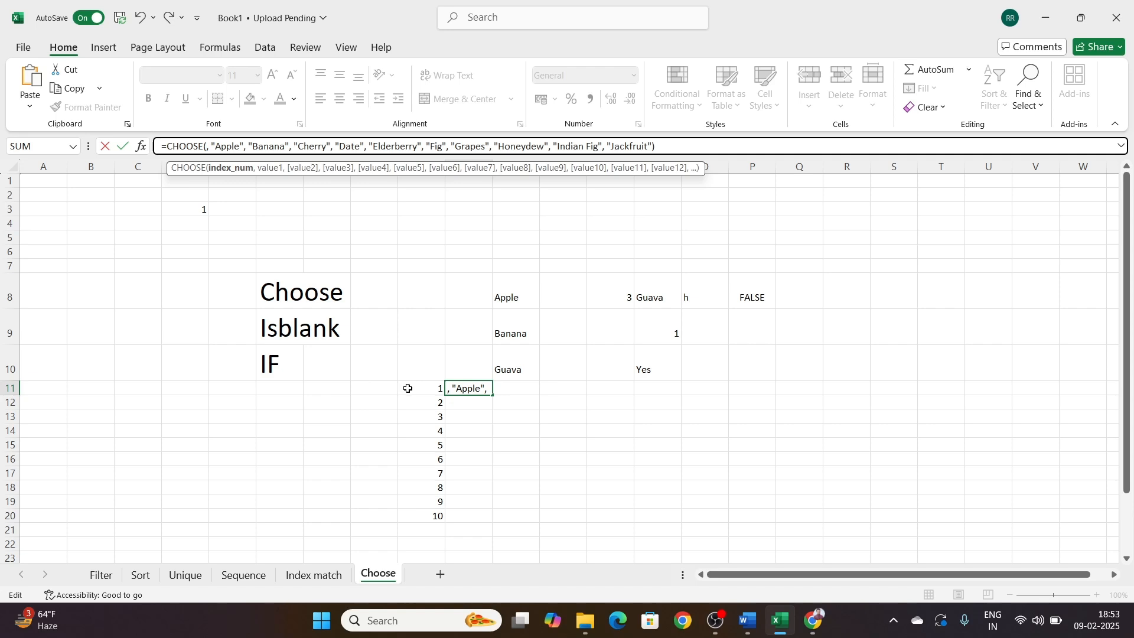
left_click(430, 388)
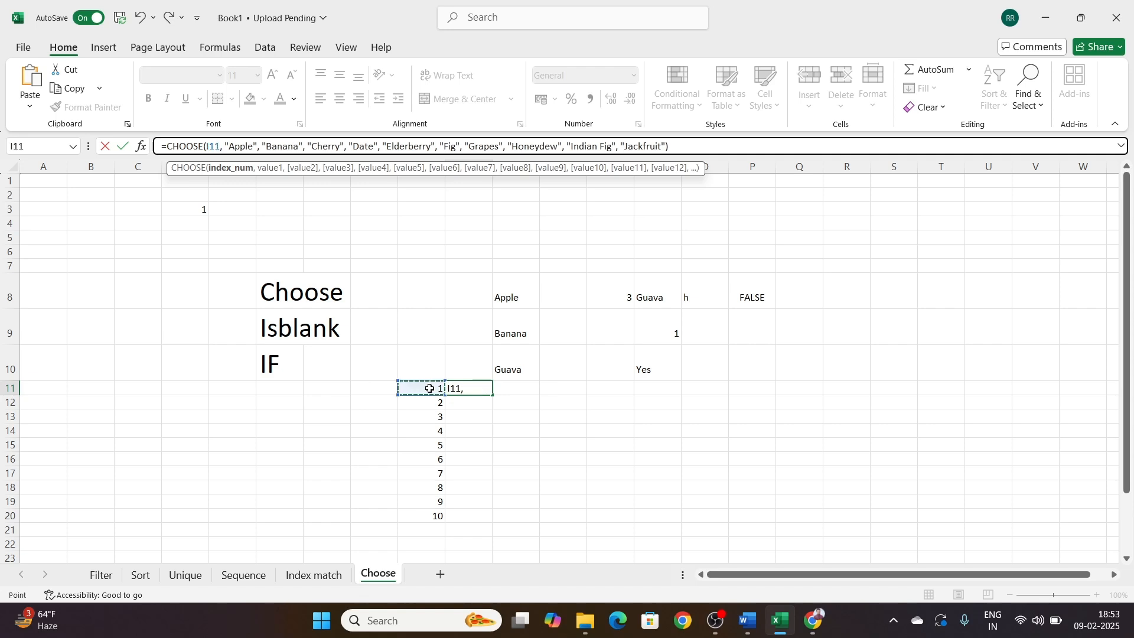
key("Return")
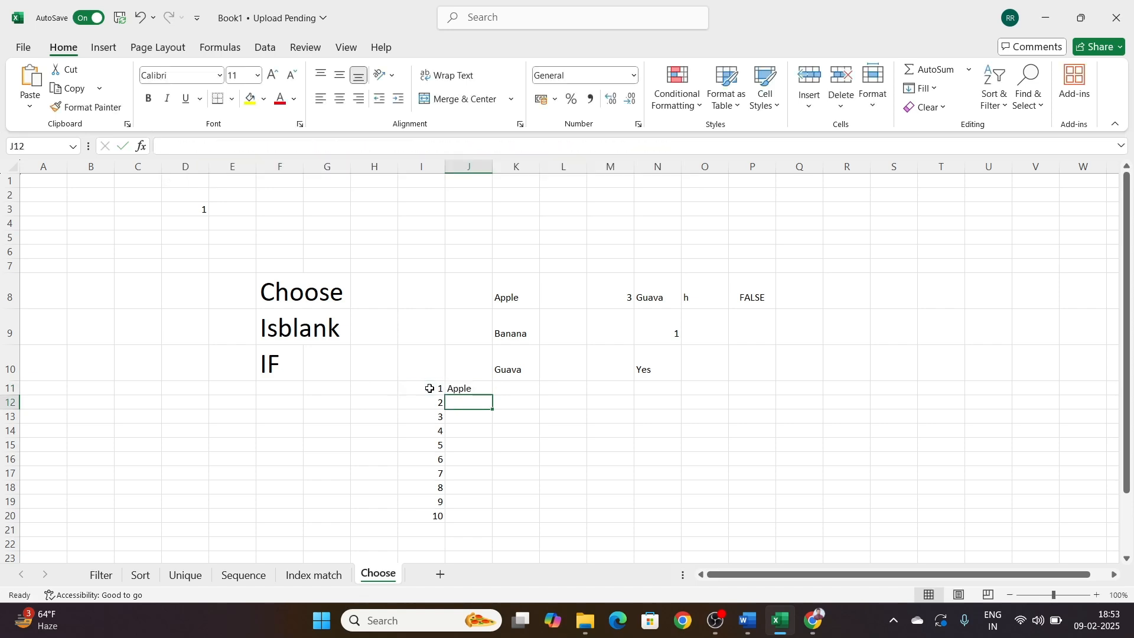
Step: Fill the CHOOSE formula from J11 down to J20 and widen column J to fit the fruit names
left_click(477, 387)
left_click_drag(495, 397, 495, 521)
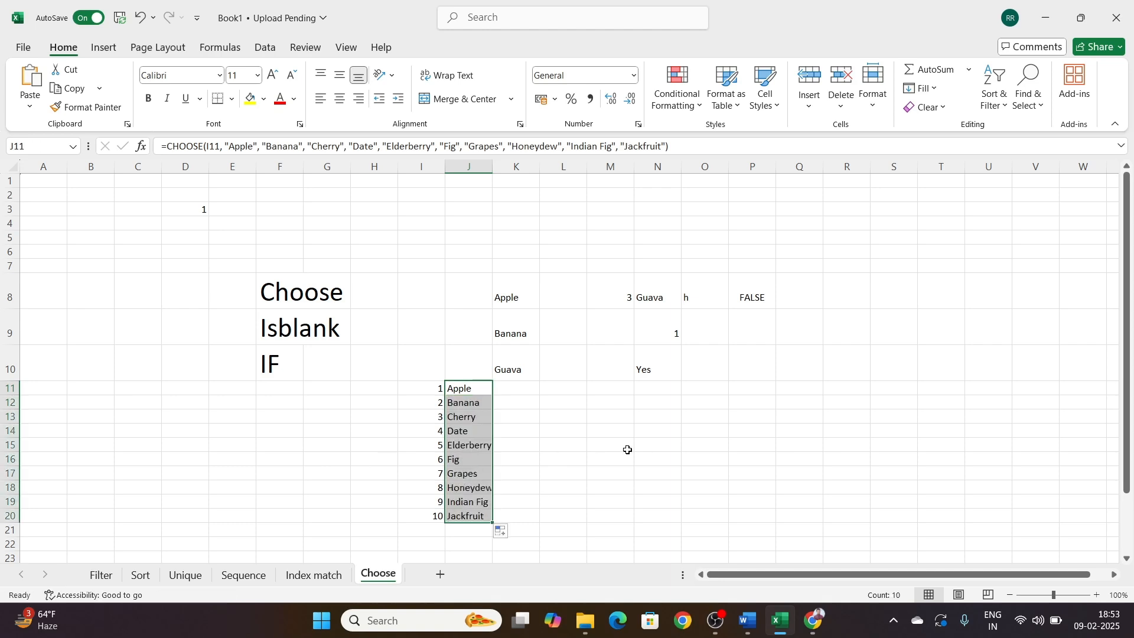
left_click(624, 445)
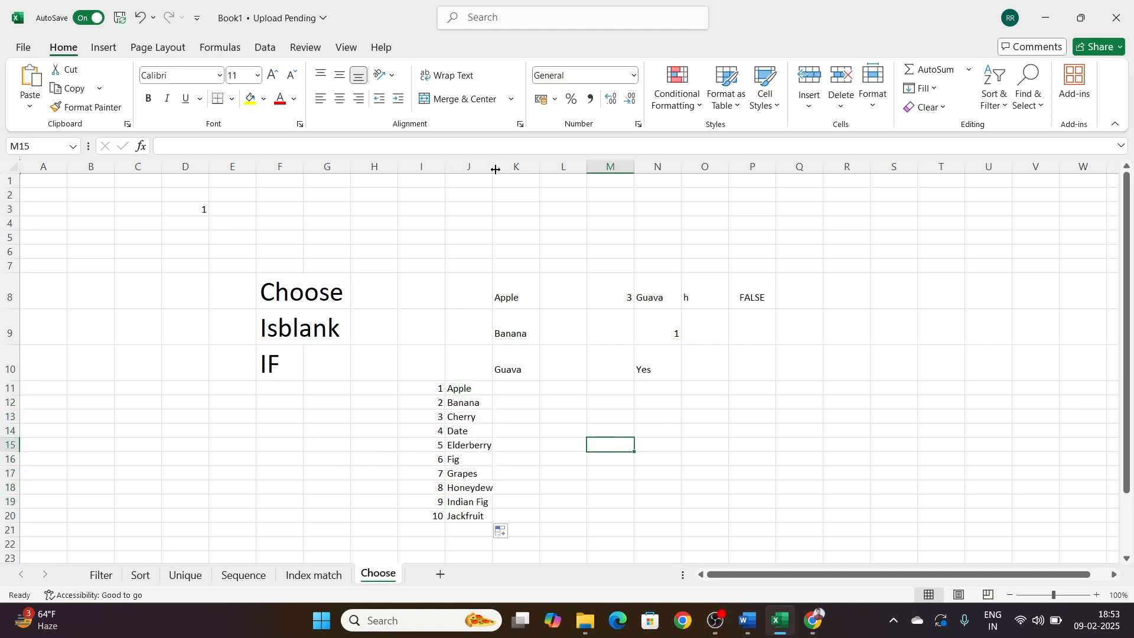
left_click_drag(495, 168, 545, 193)
left_click(610, 429)
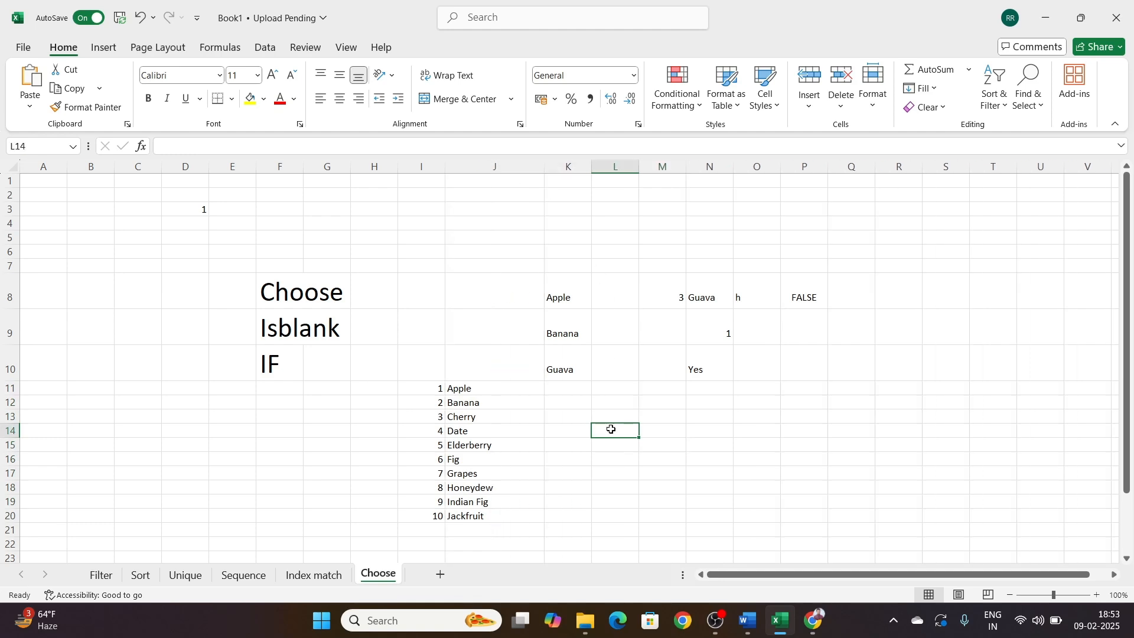
Step: Clear the index number in I12 and check the CHOOSE formula beside it in J12
left_click(436, 407)
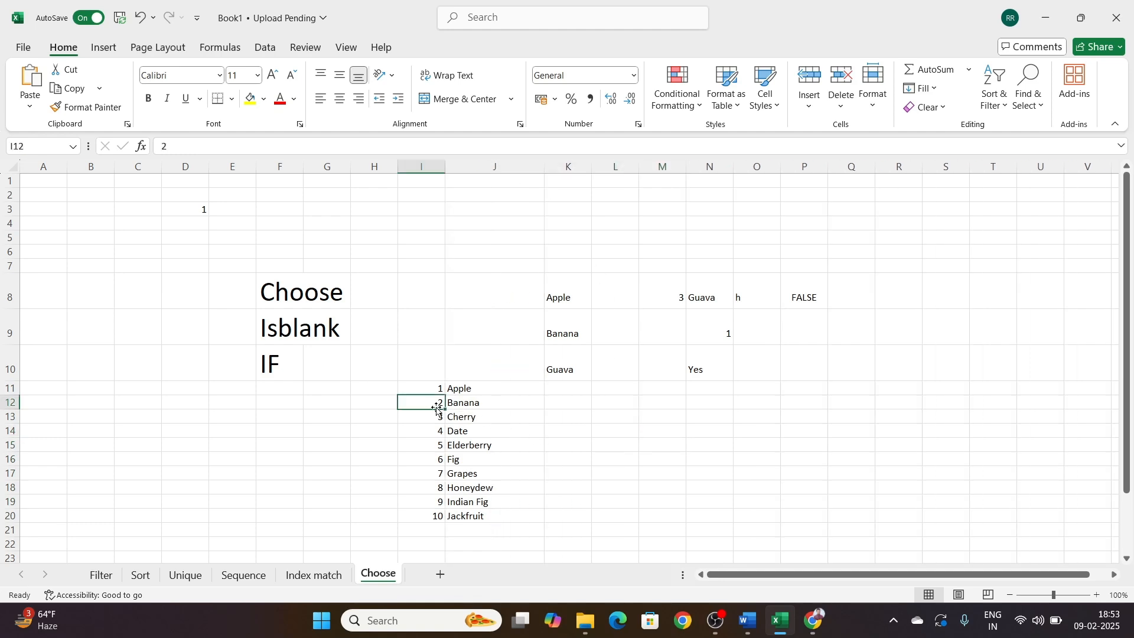
key("Delete")
key("Down")
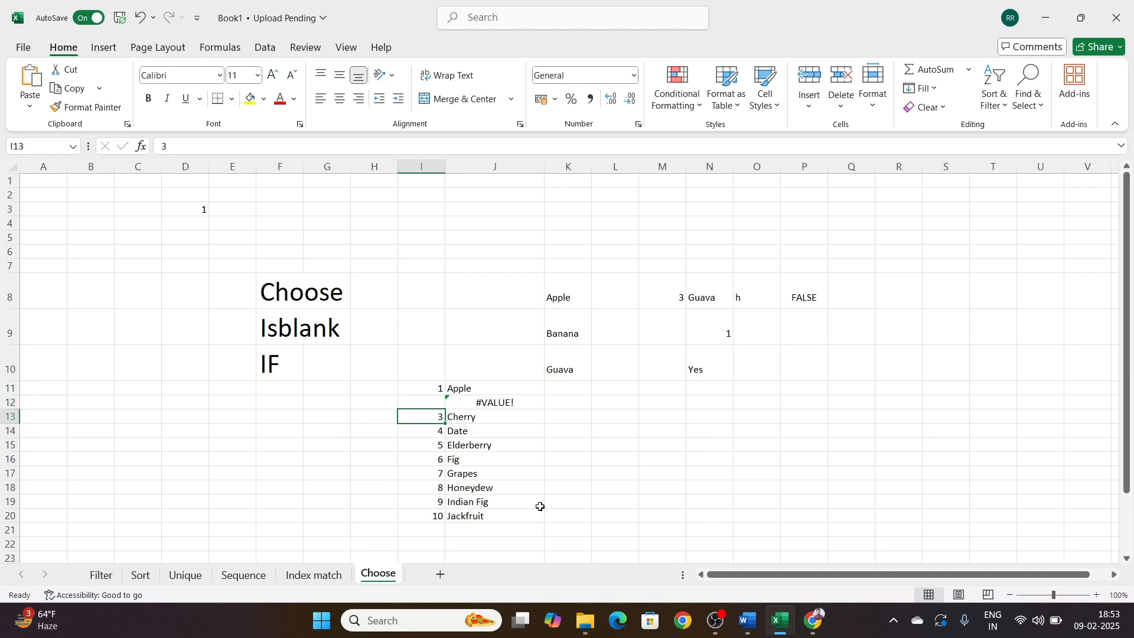
left_click(509, 405)
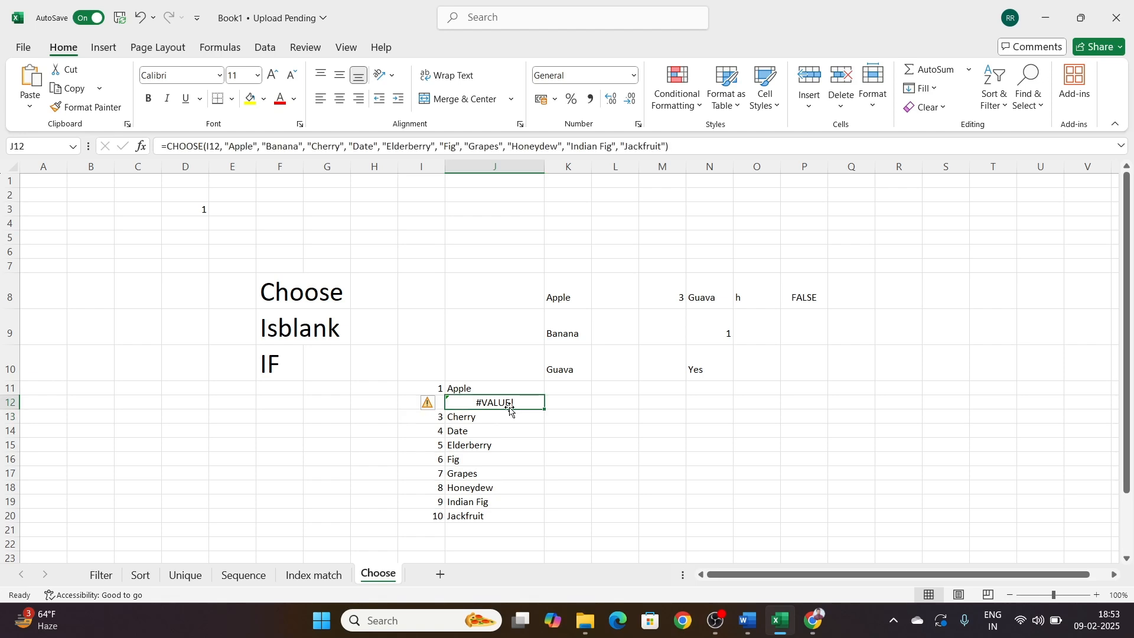
Step: Insert IF with the logical test ISBLANK(I11) in front of the CHOOSE function in J11
left_click(482, 388)
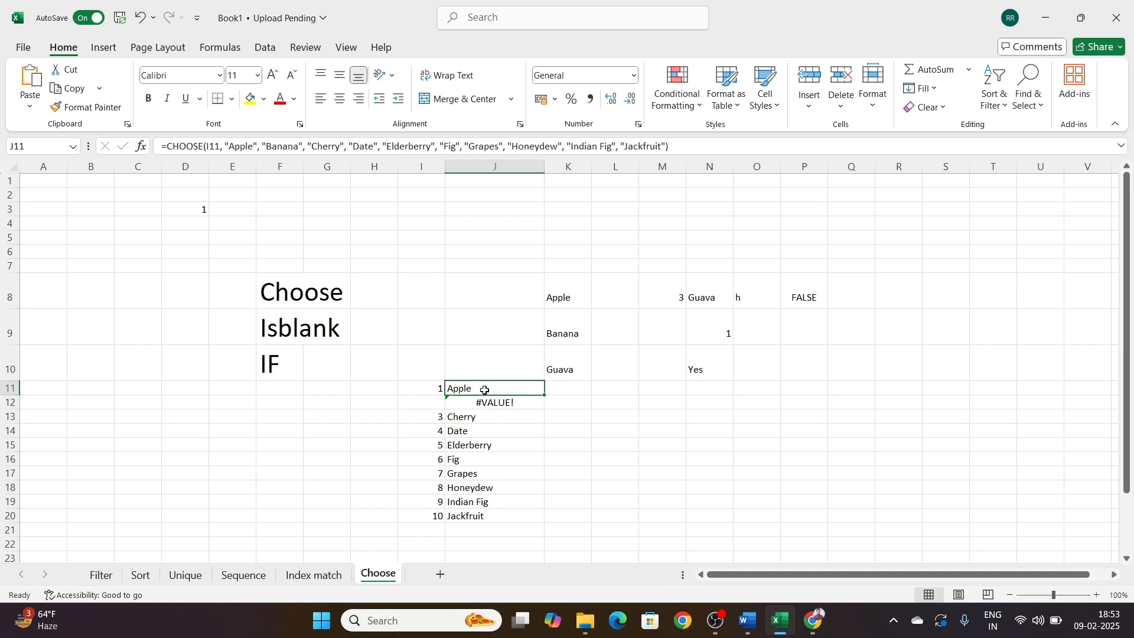
left_click(168, 147)
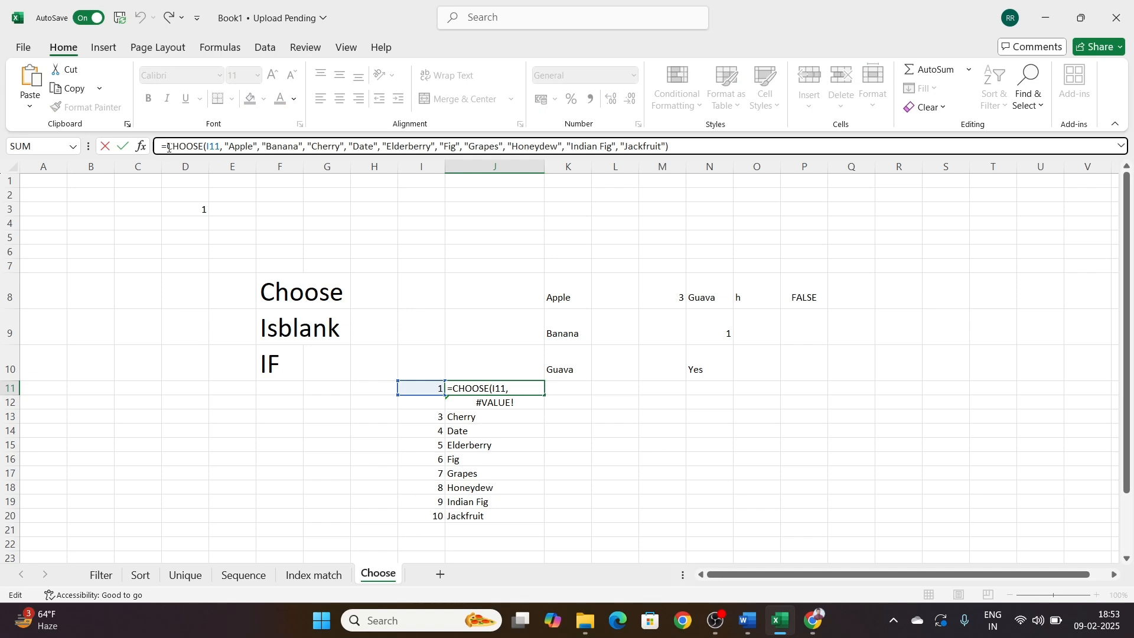
type("if")
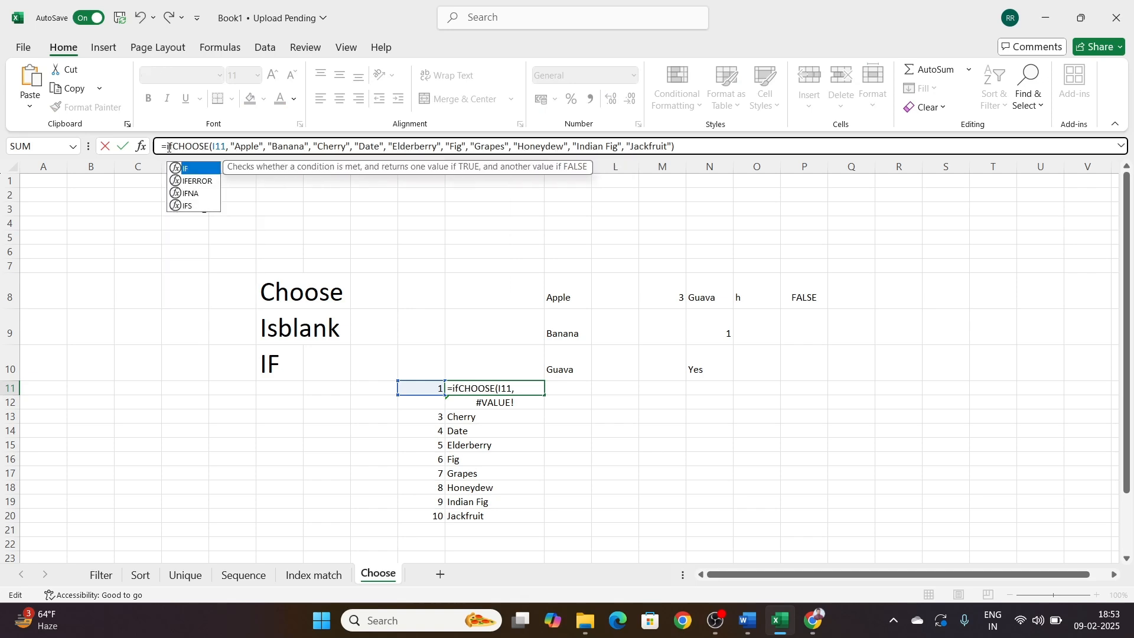
key("Tab")
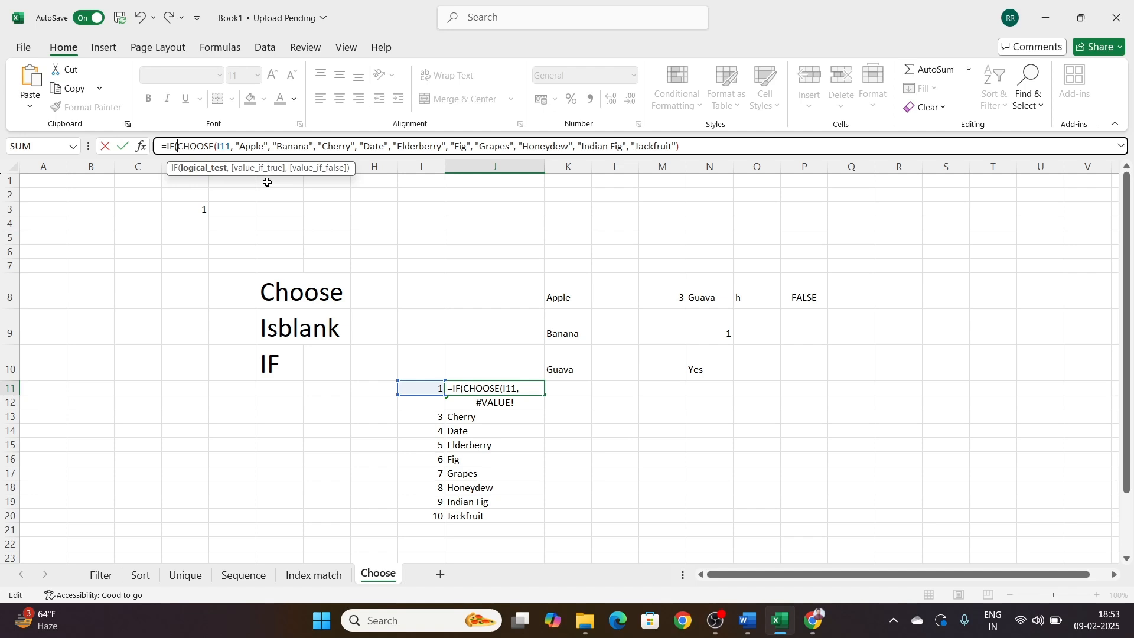
type("is")
key("Tab")
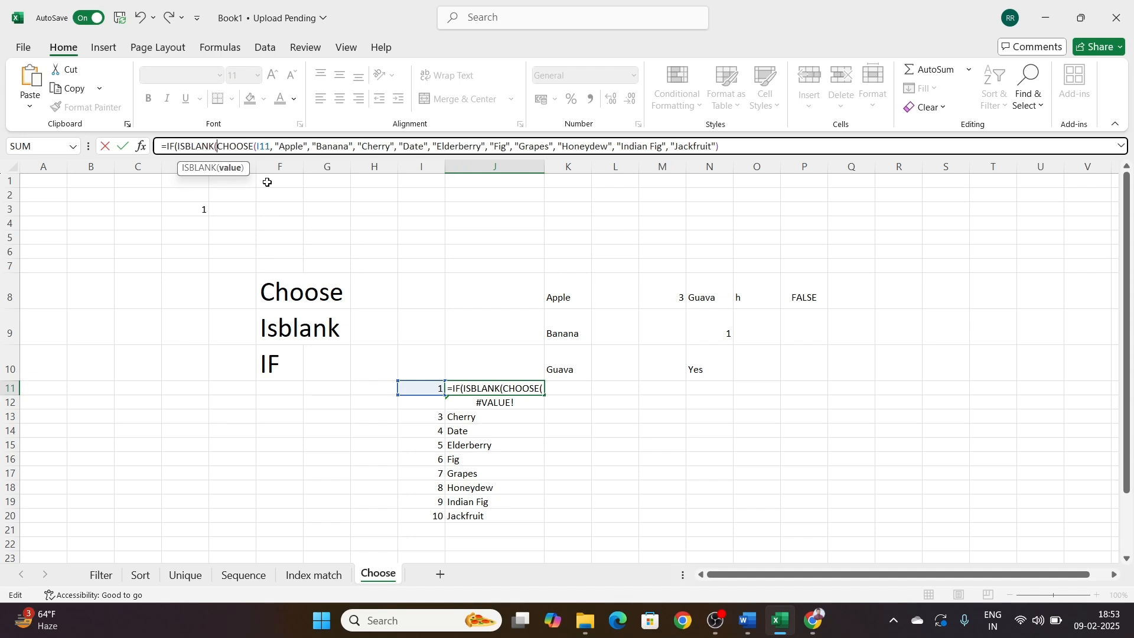
left_click(421, 390)
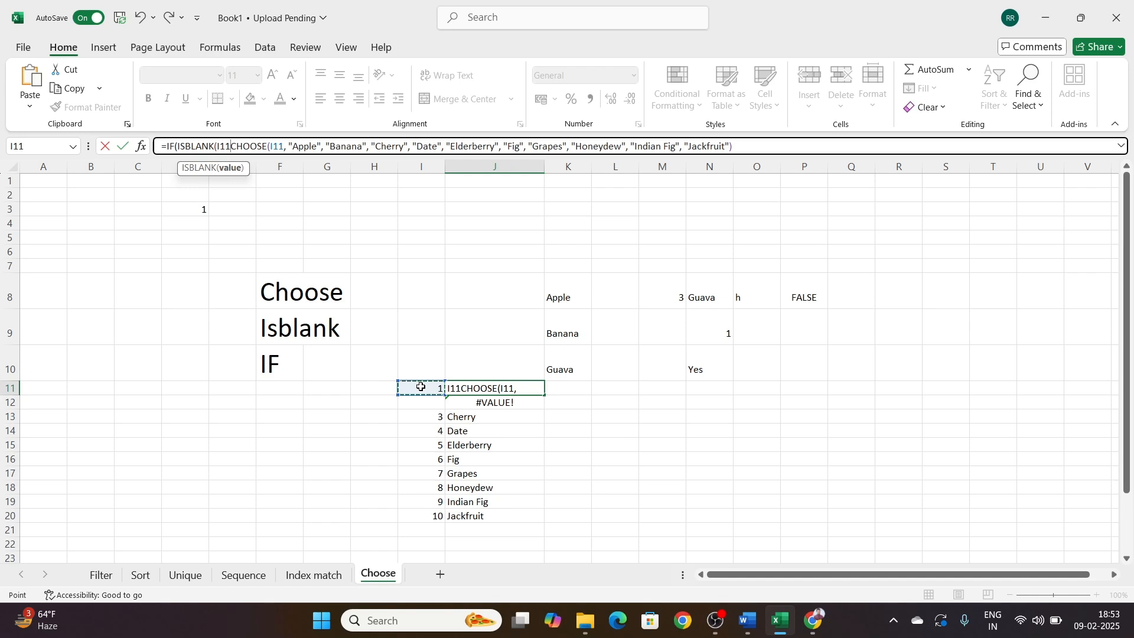
type(")")
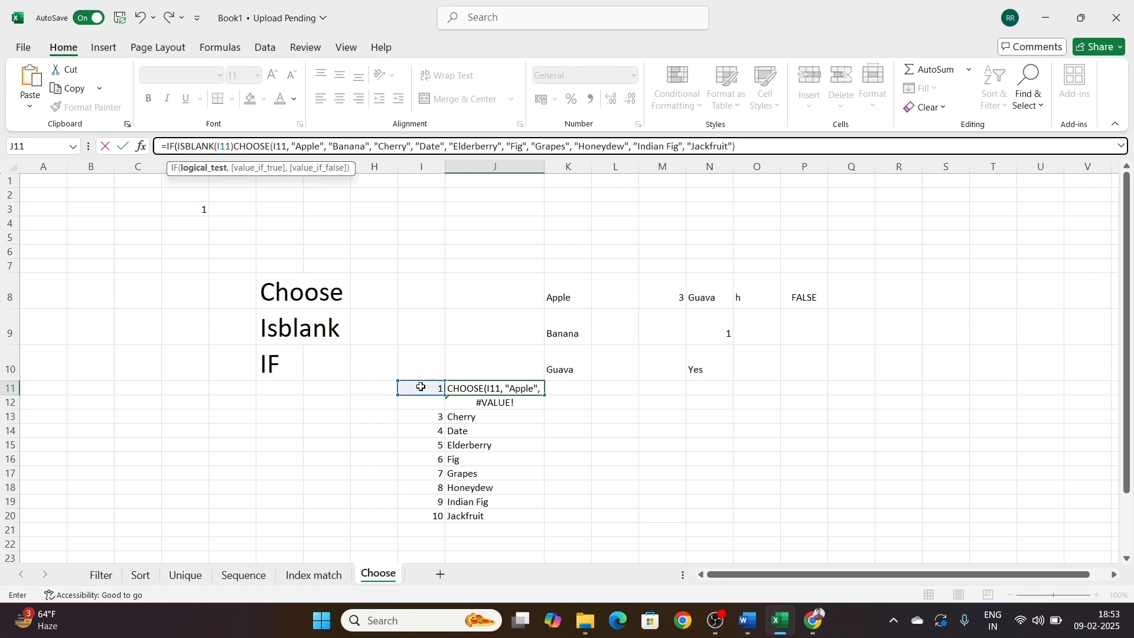
type(",")
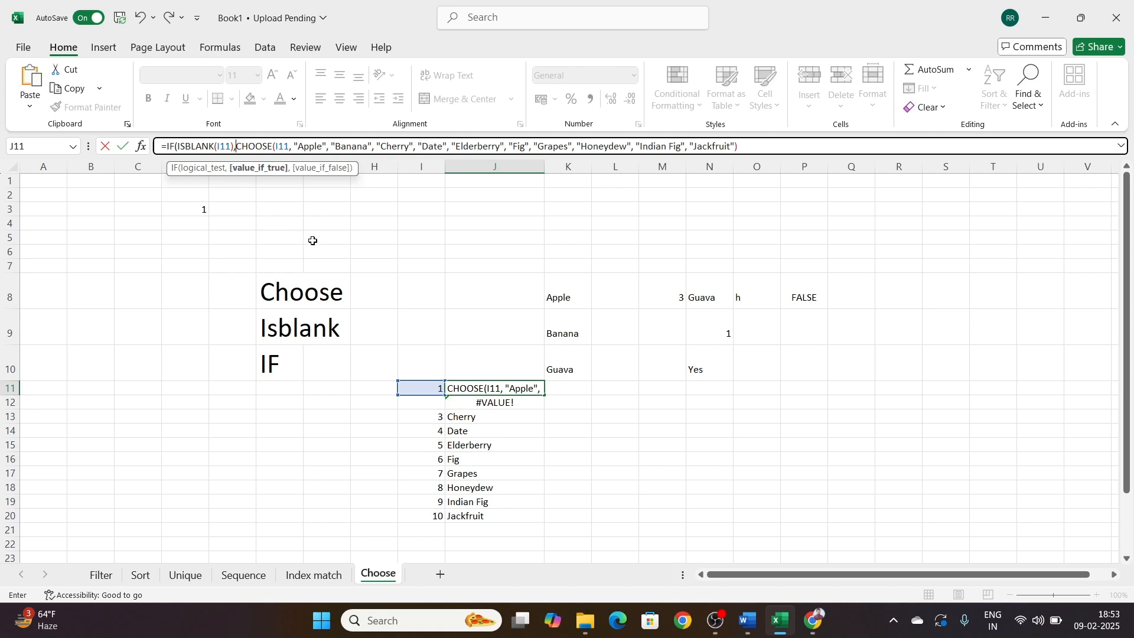
Step: Complete the J11 IF formula with "" as the true value and the CHOOSE function as the false value
type("\"\"")
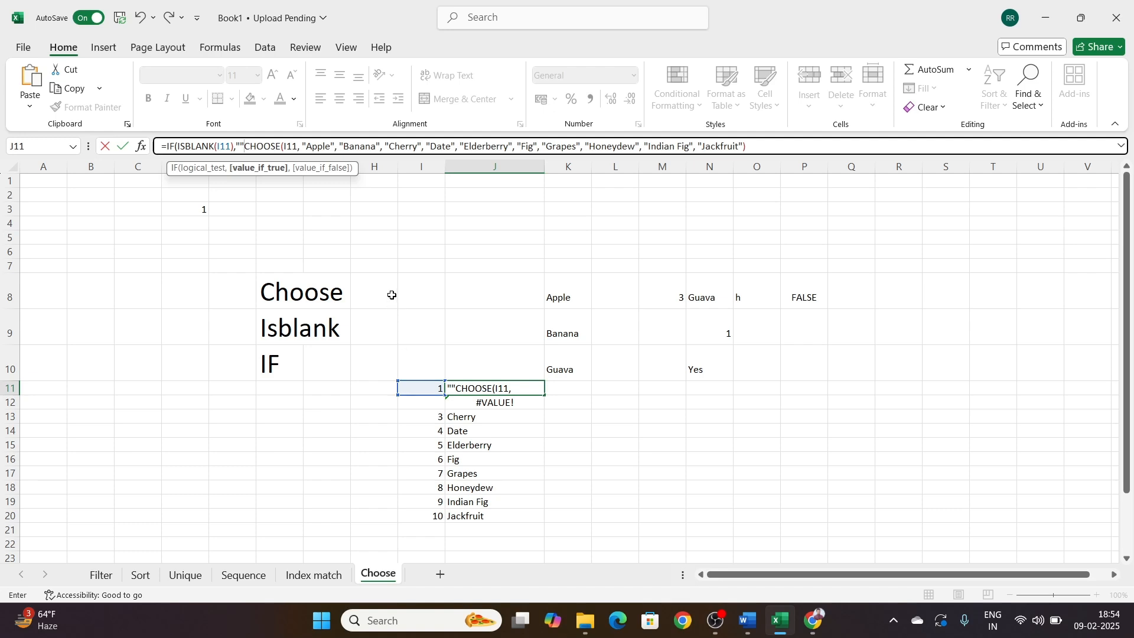
type(",")
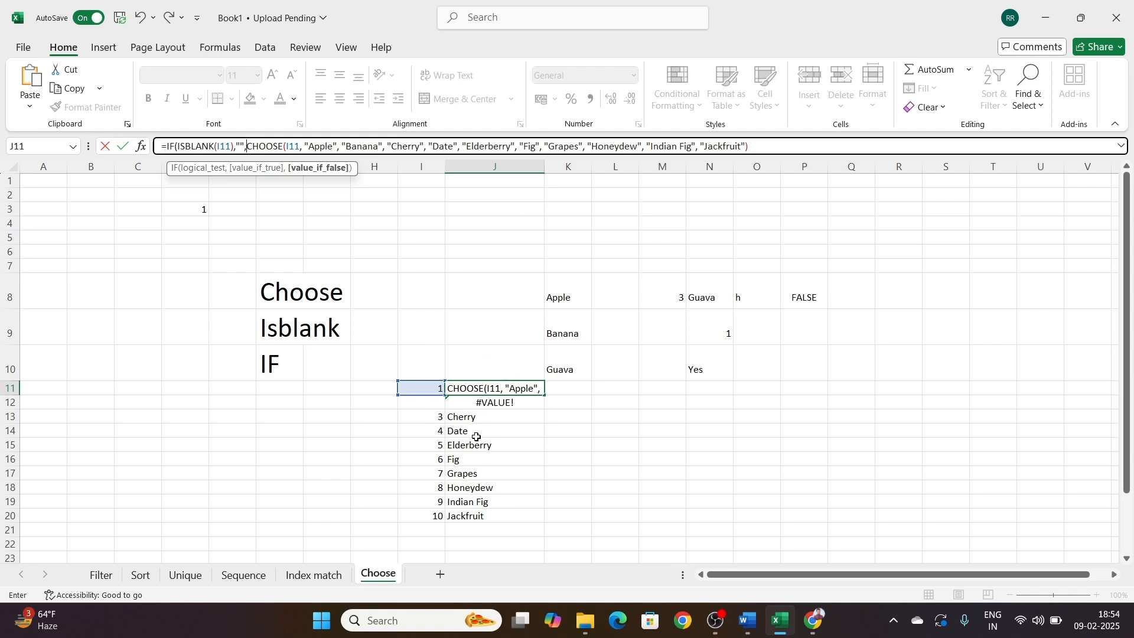
left_click(241, 144)
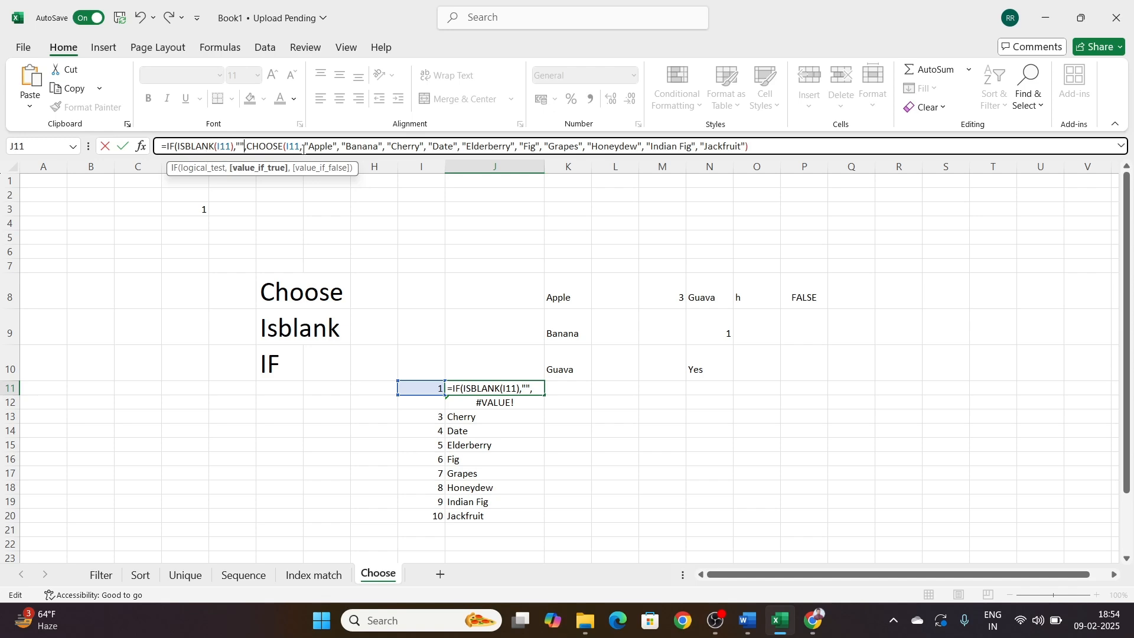
left_click_drag(247, 146, 760, 165)
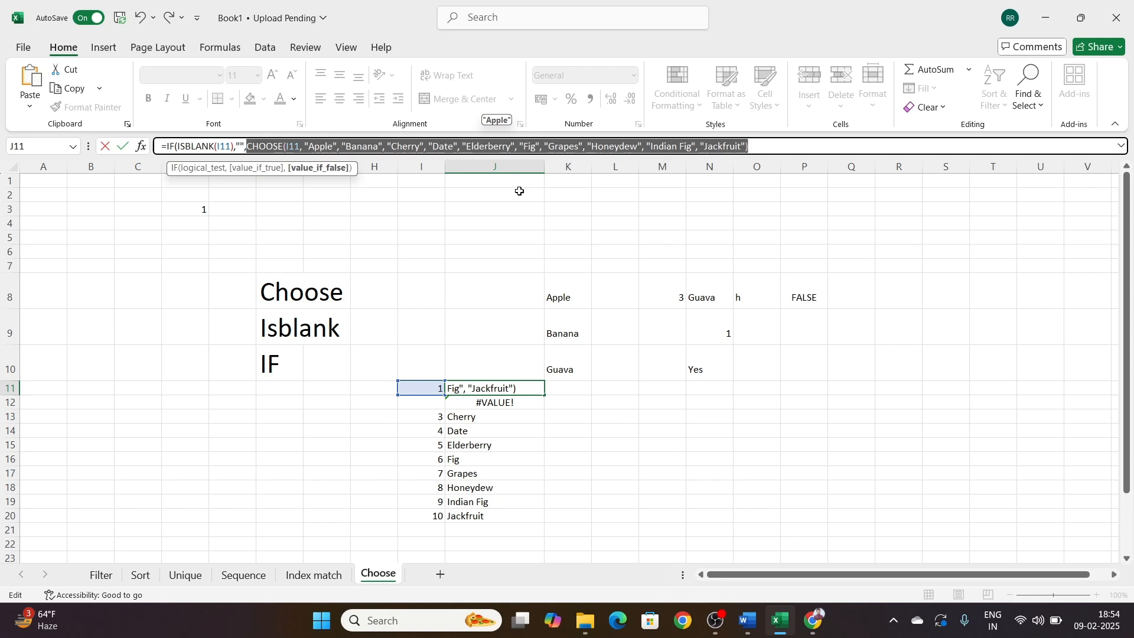
left_click(768, 148)
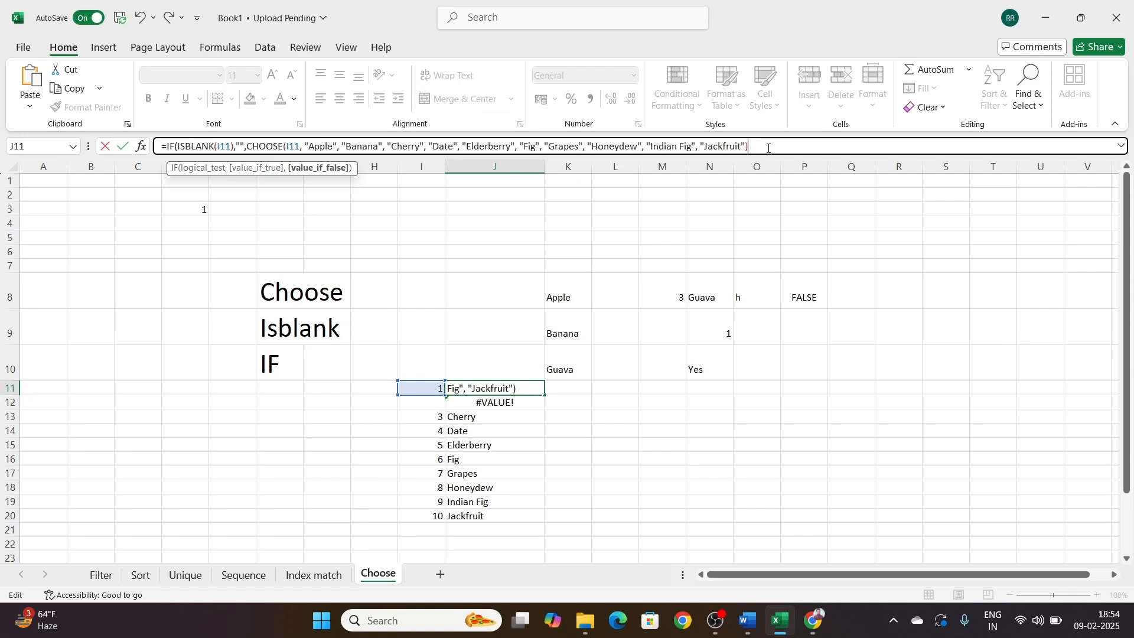
type(")")
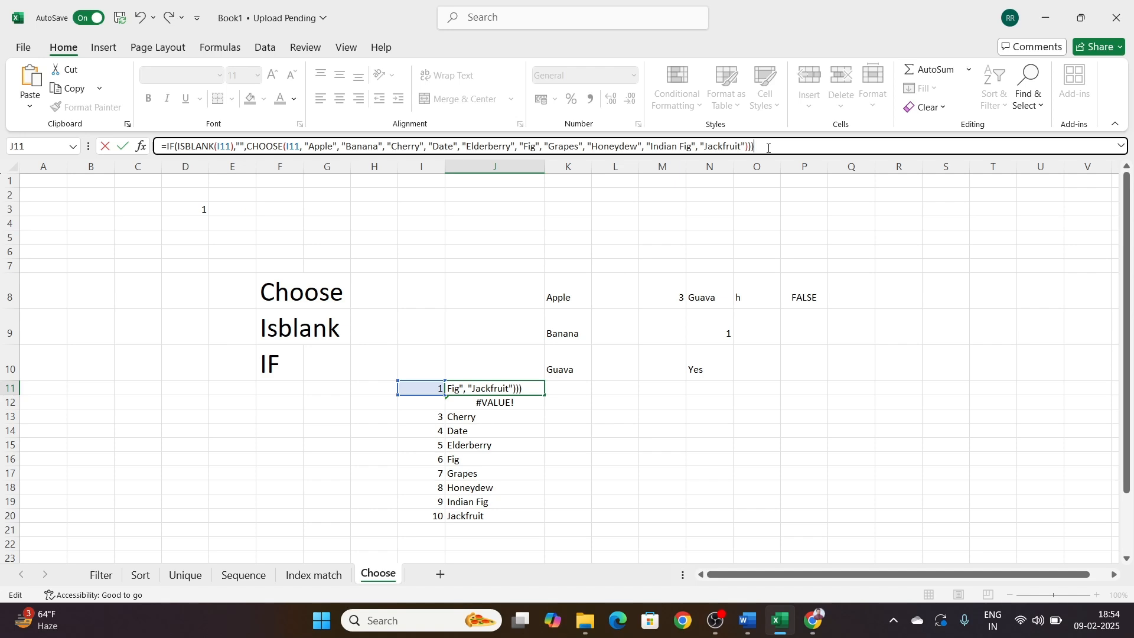
key("Return")
key("Return")
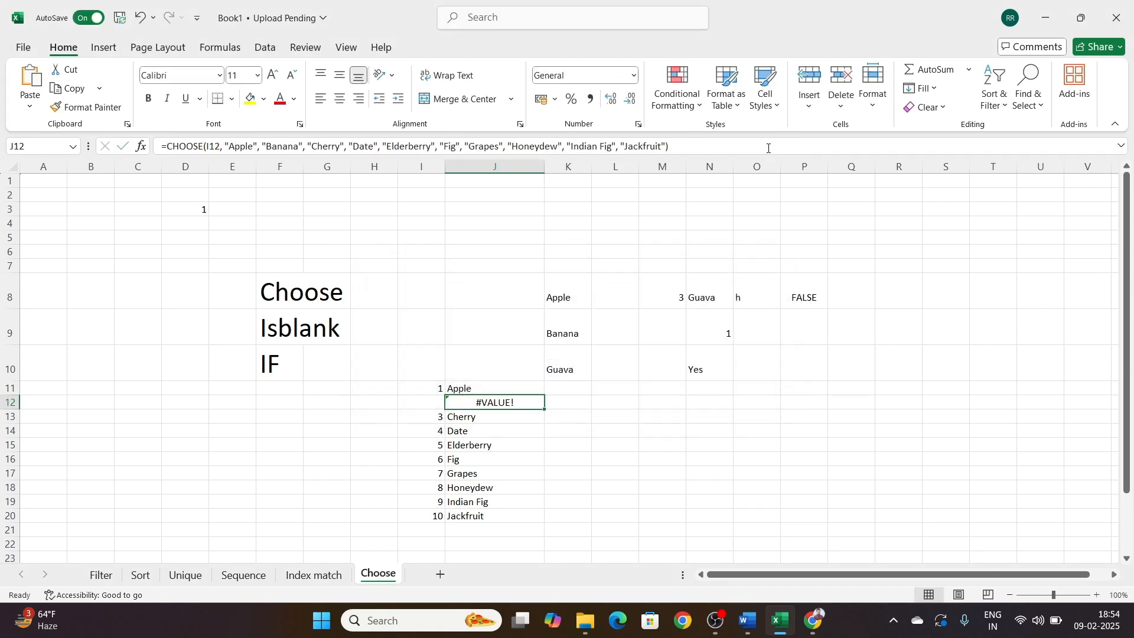
left_click(658, 406)
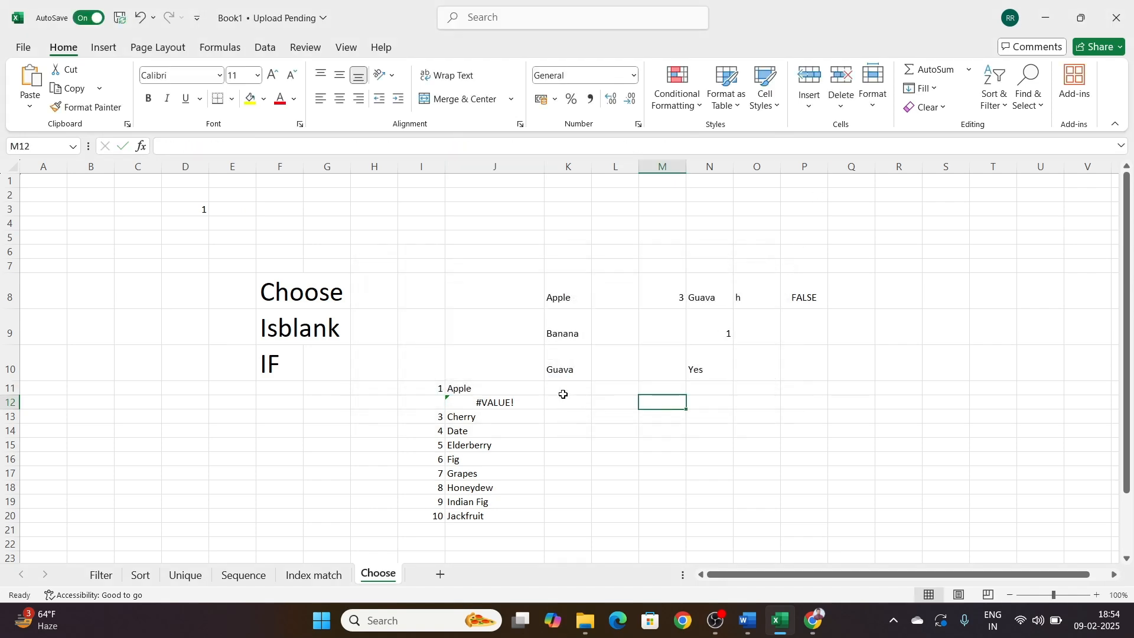
Step: Fill the combined IF, ISBLANK and CHOOSE formula from J11 down to J20
left_click(525, 385)
left_click_drag(542, 395, 535, 520)
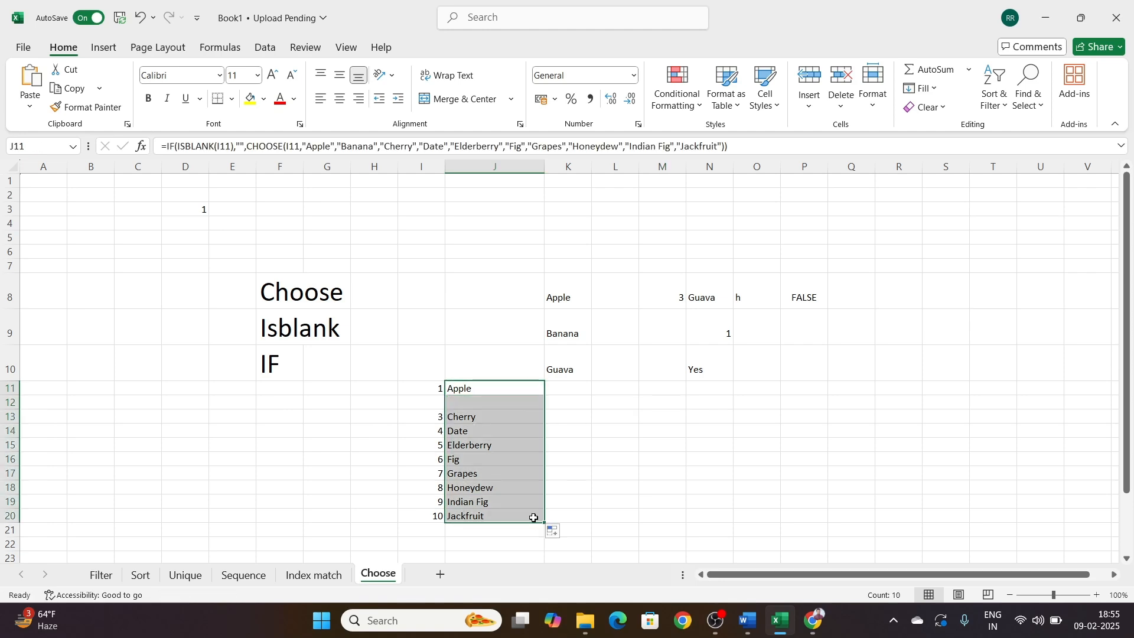
left_click(607, 457)
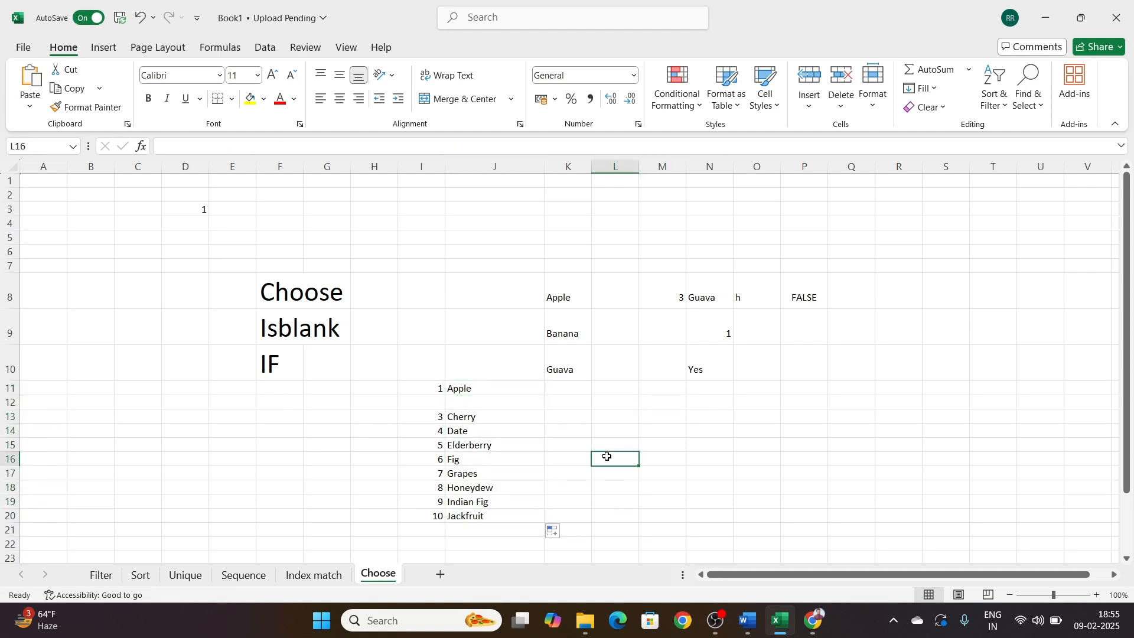
Step: Check the filled formula in J12 beside the blank index cell and enter 2 in I12
left_click(425, 399)
left_click(466, 404)
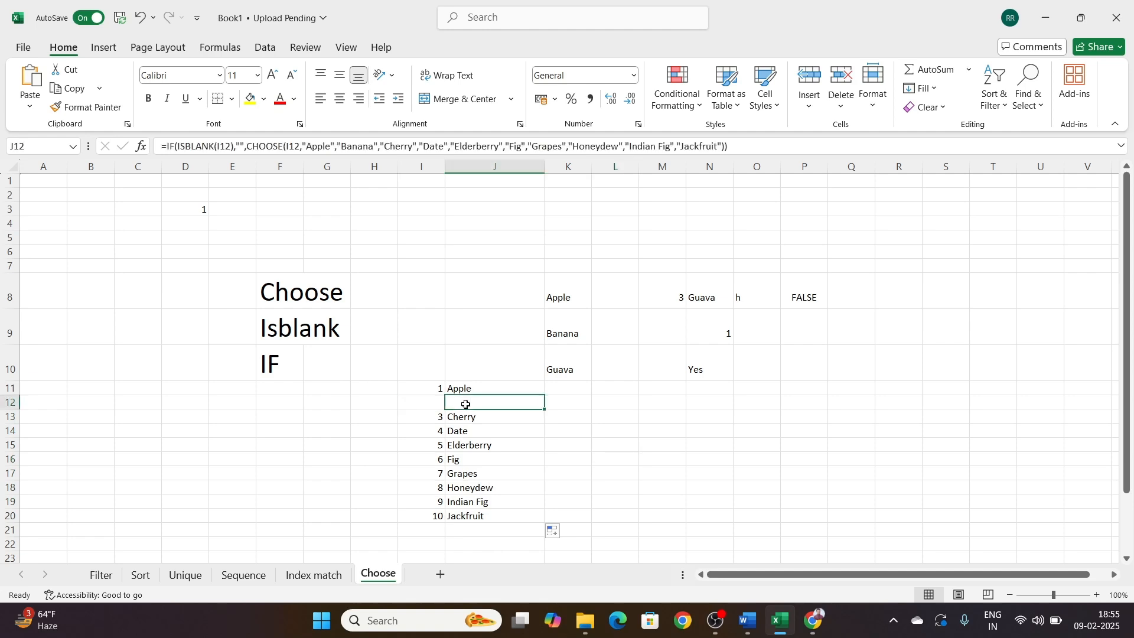
left_click(437, 404)
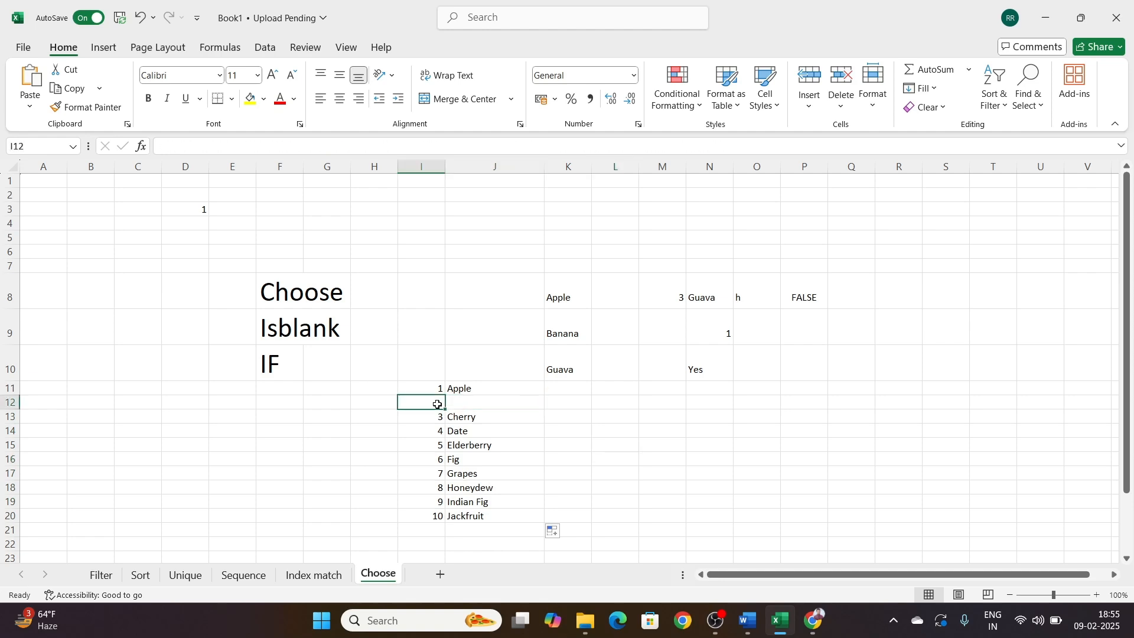
type("2")
key("Return")
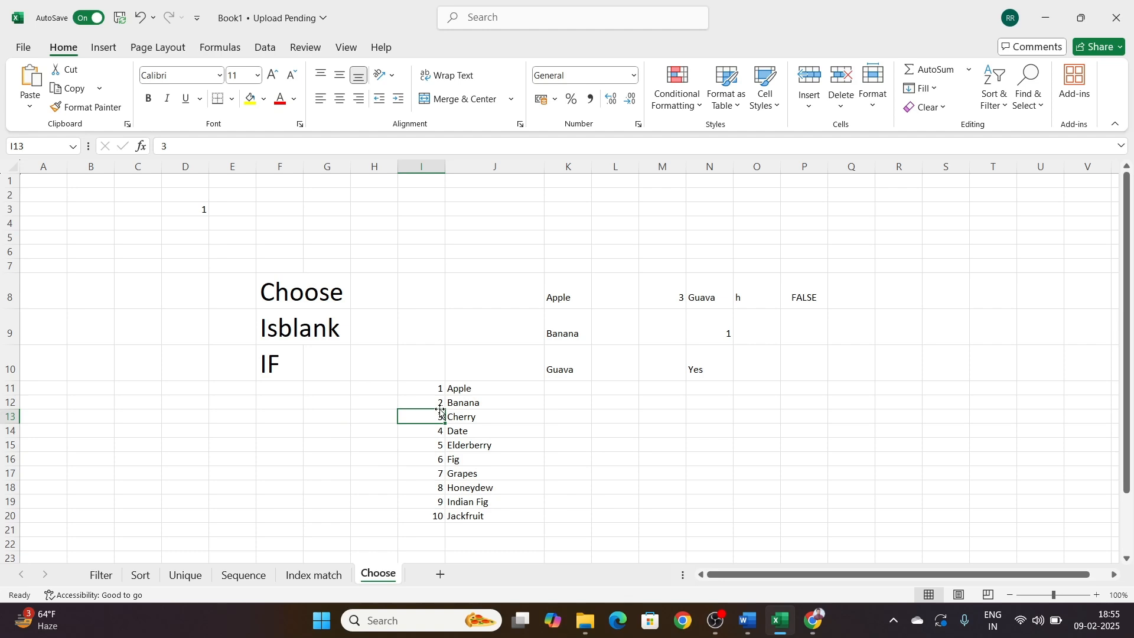
Step: Clear the index numbers in I12:I19 to test the blank handling, and undo the deletion
left_click_drag(425, 403, 420, 498)
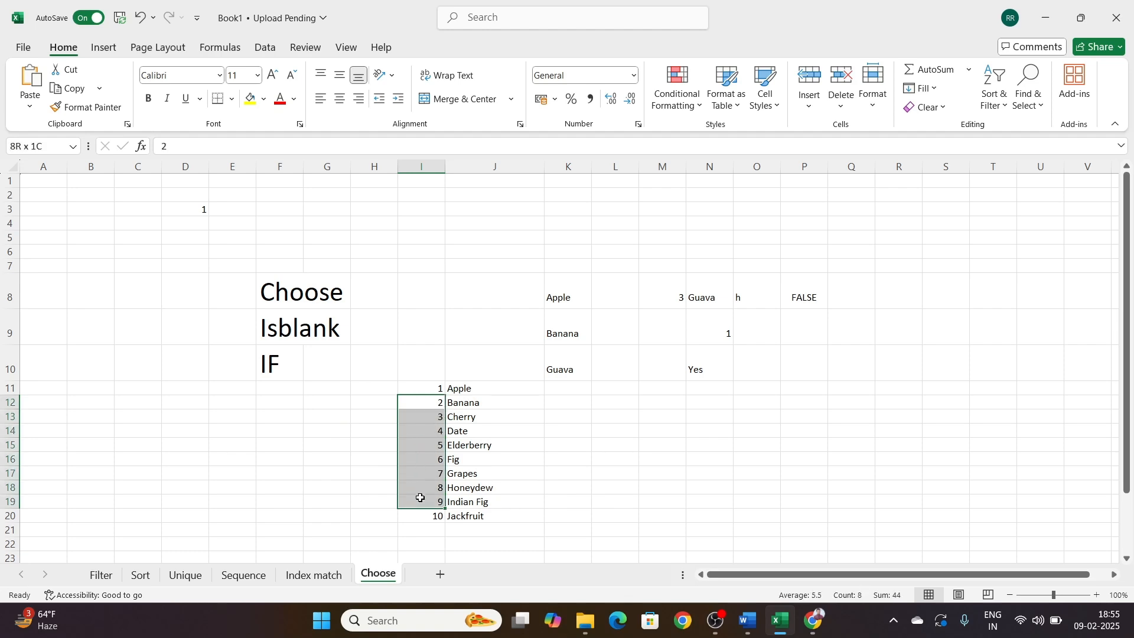
key("Delete")
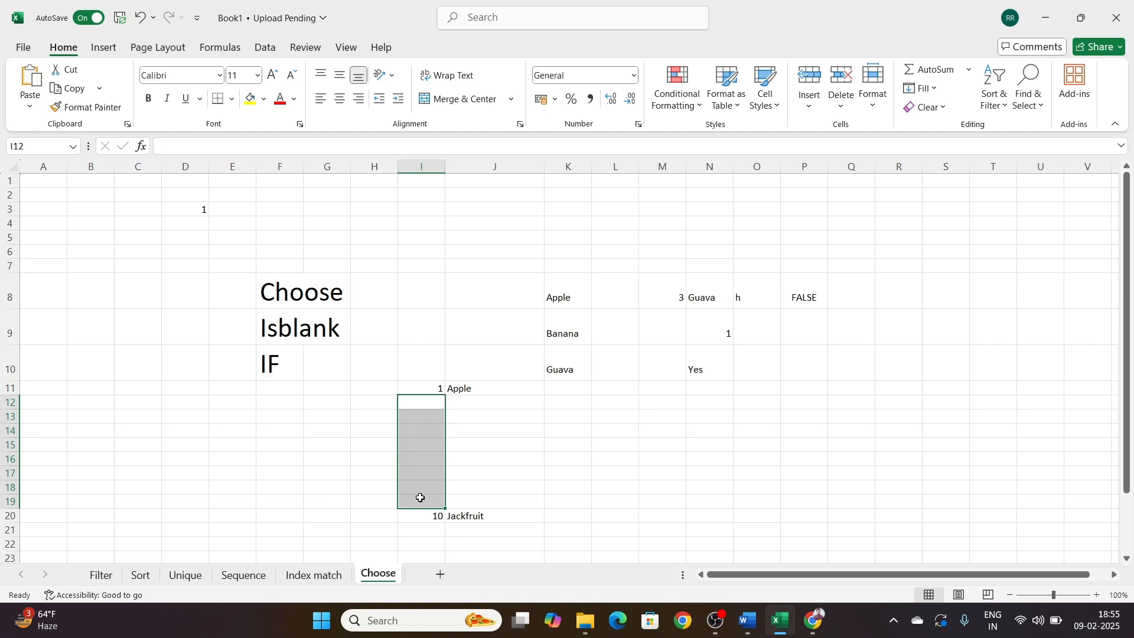
key("ctrl+z")
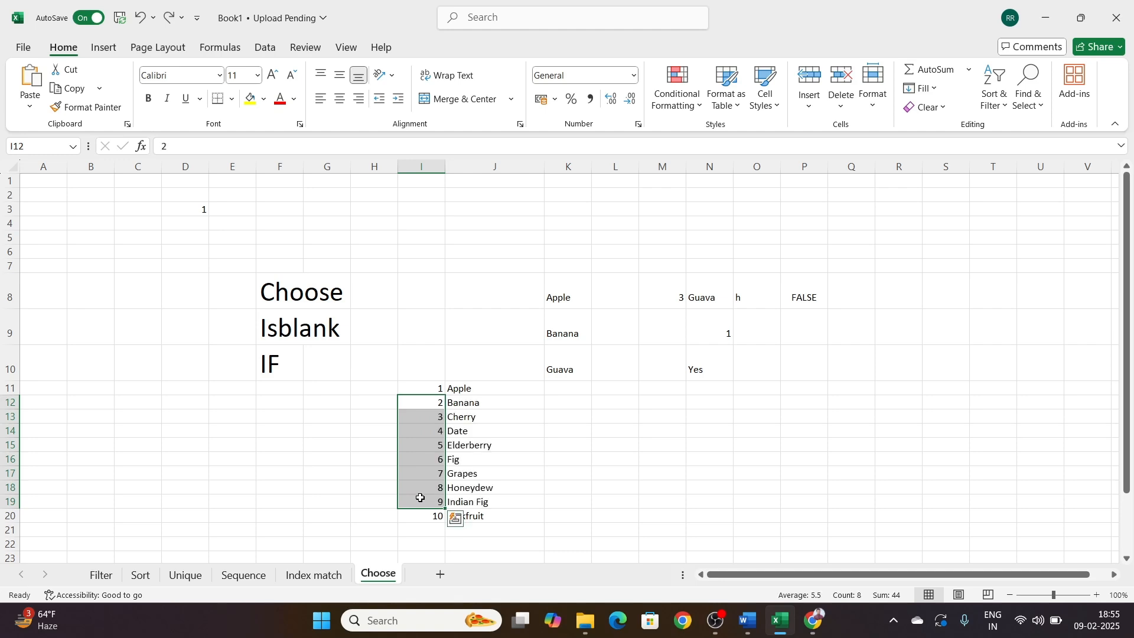
left_click(565, 434)
left_click(885, 360)
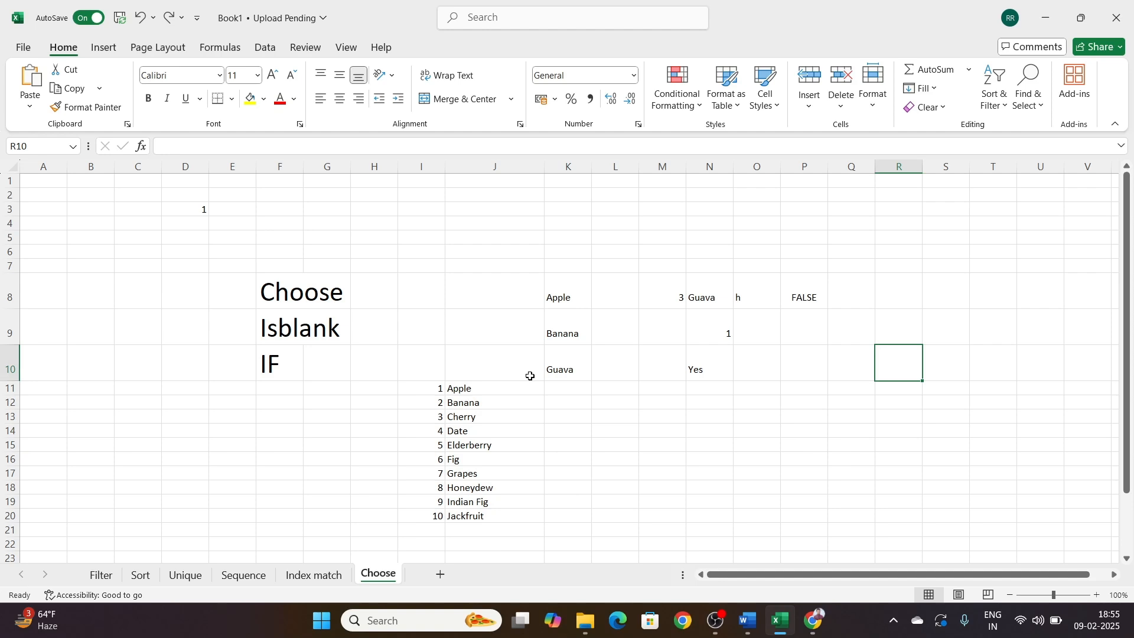
left_click_drag(288, 293, 283, 359)
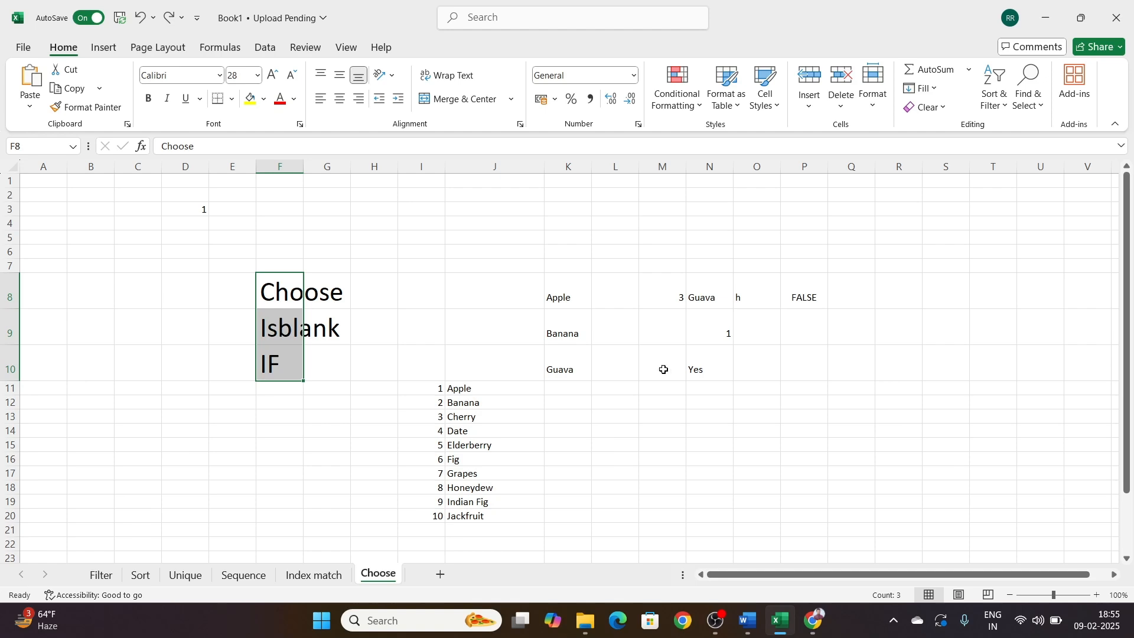
left_click(941, 290)
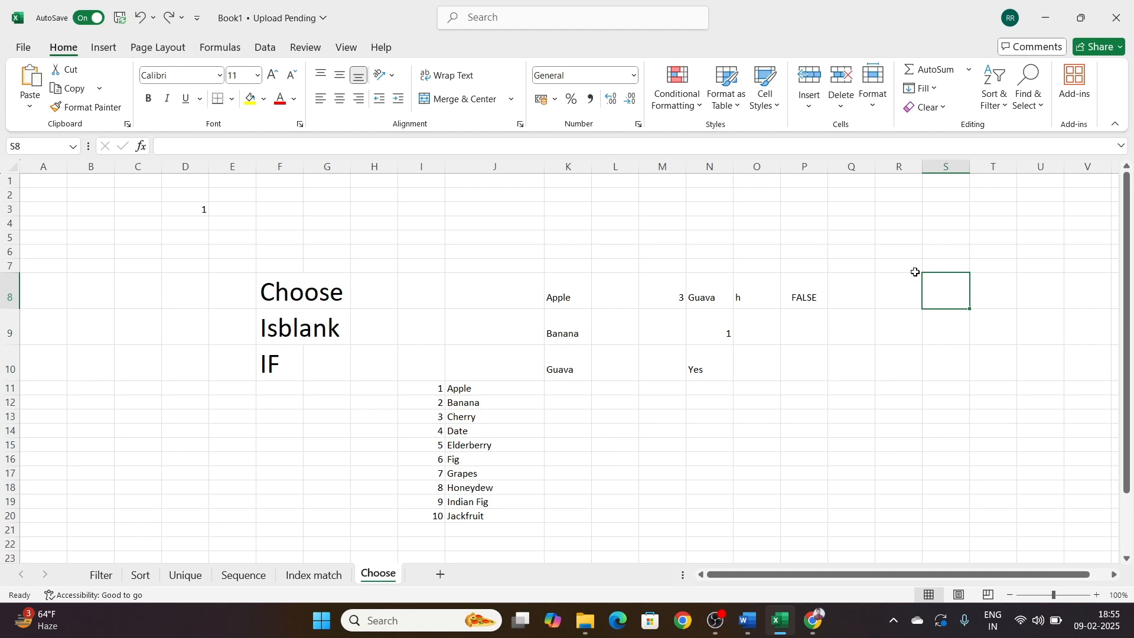
left_click(1009, 287)
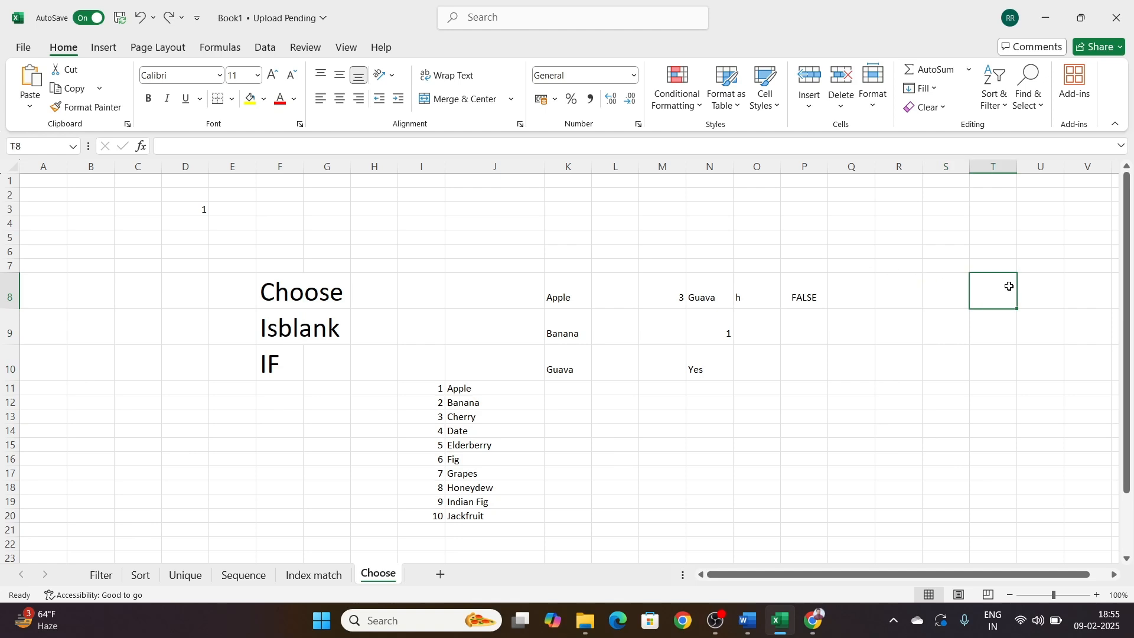
left_click(903, 330)
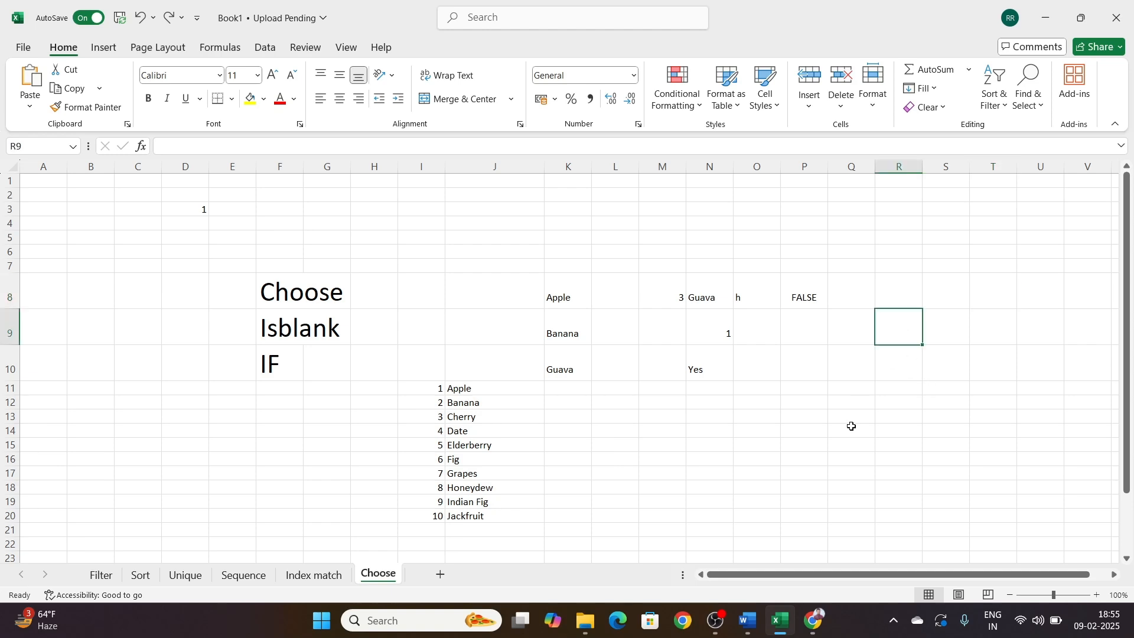